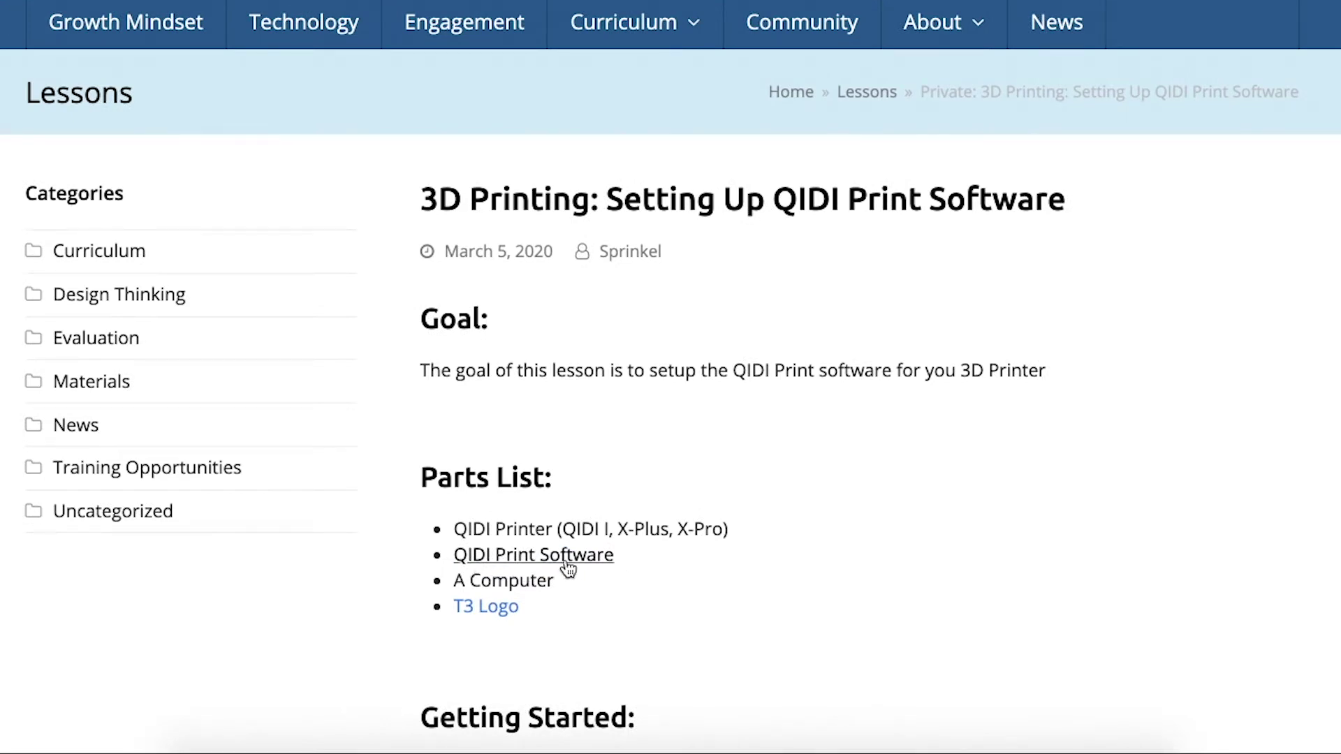
Step: Download the macOS QIDI-Print 5.3.2 zip from Google Drive past the virus-scan warning, then return to the lesson
left_click(568, 569)
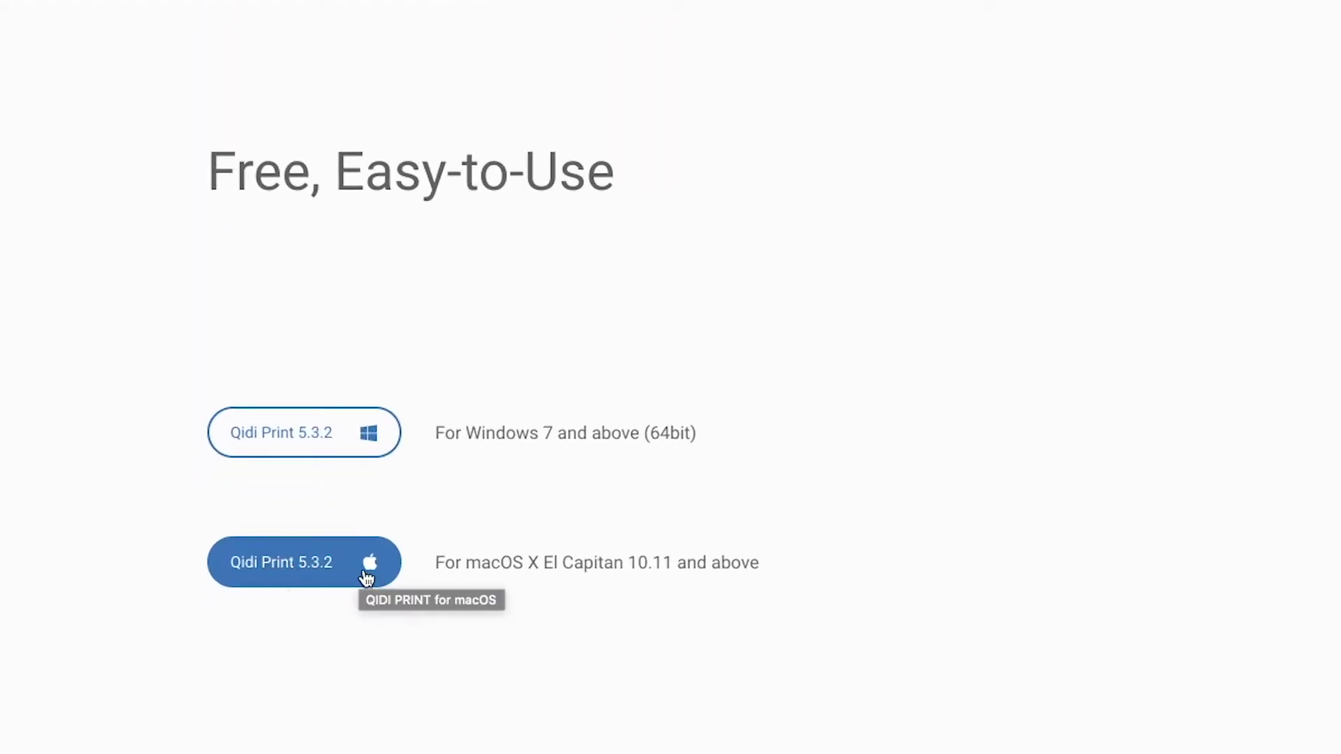
left_click(367, 573)
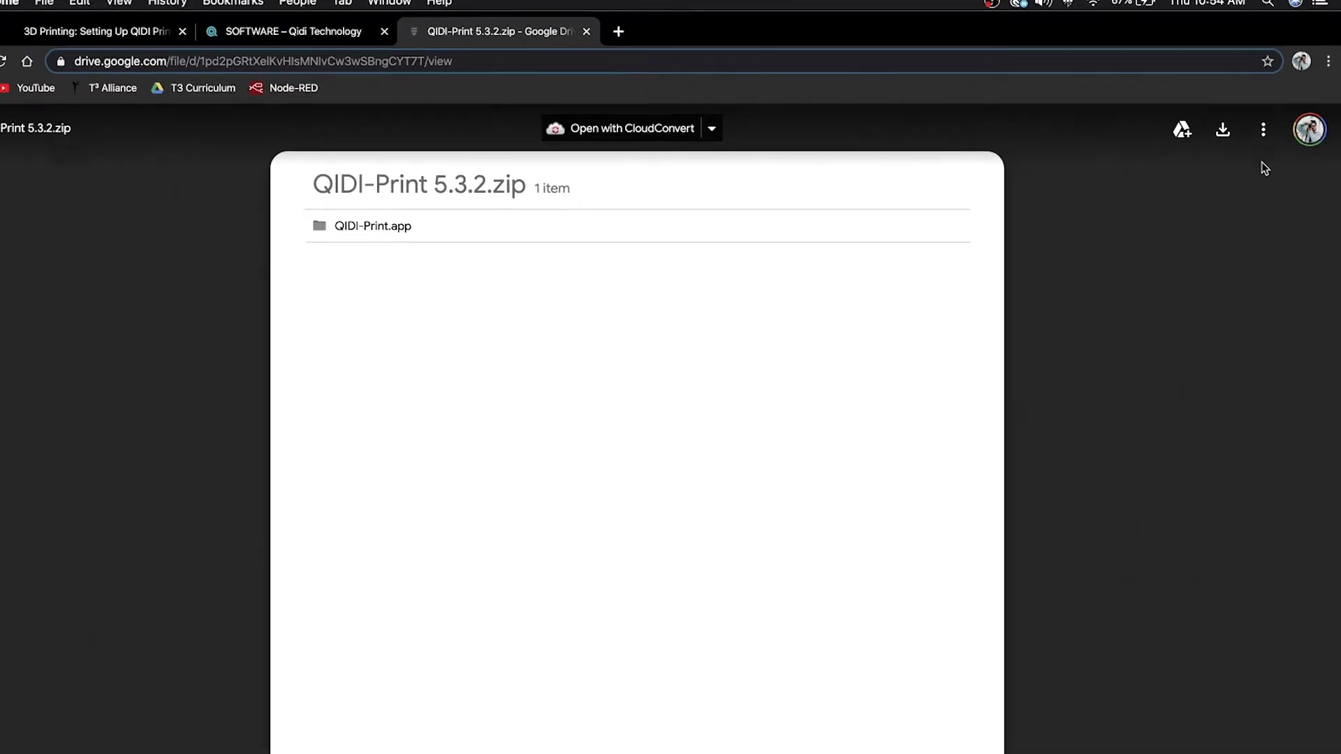
left_click(1223, 129)
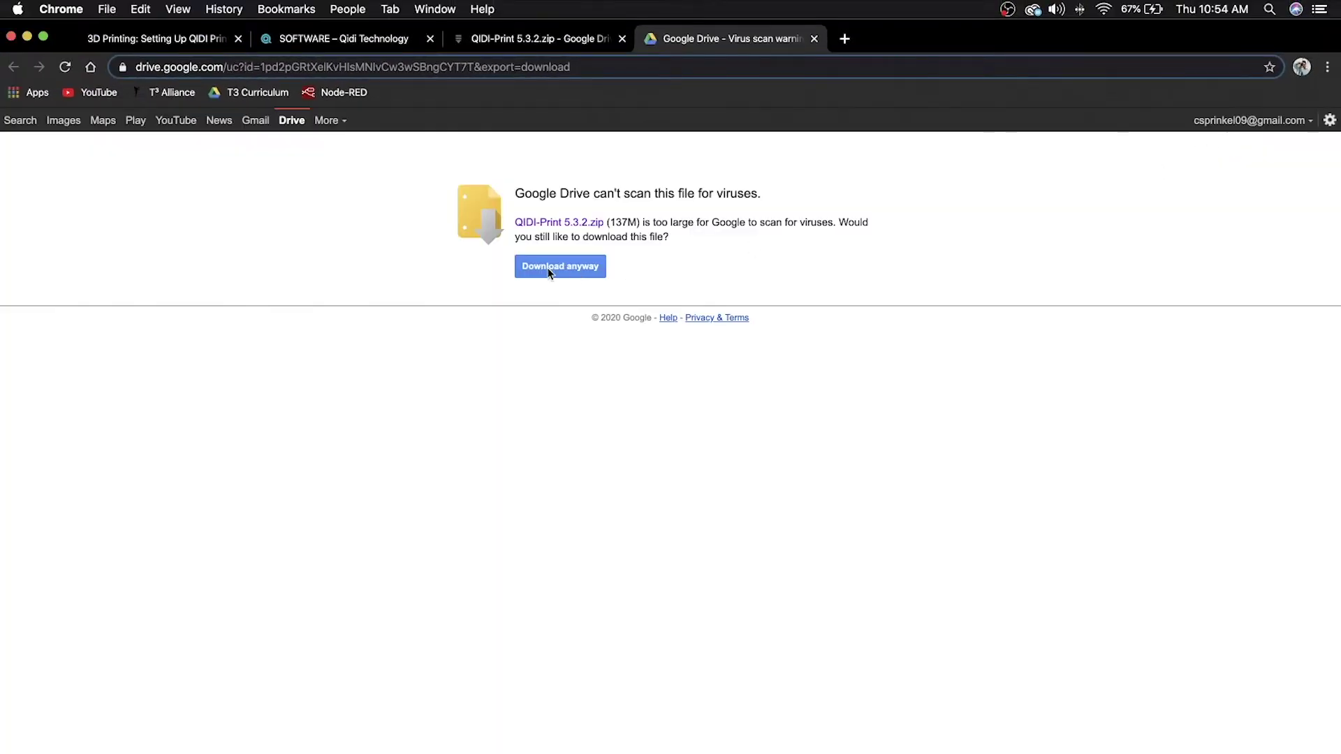
left_click(569, 269)
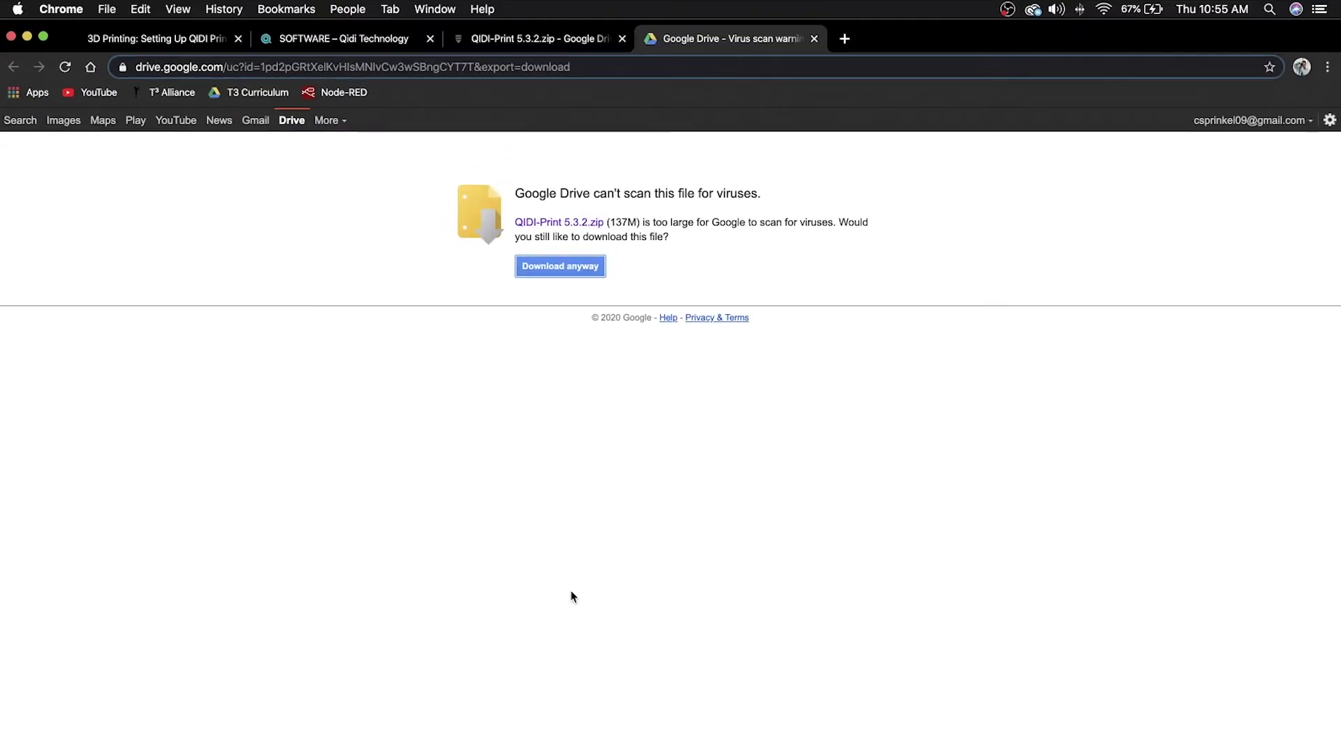
left_click(172, 46)
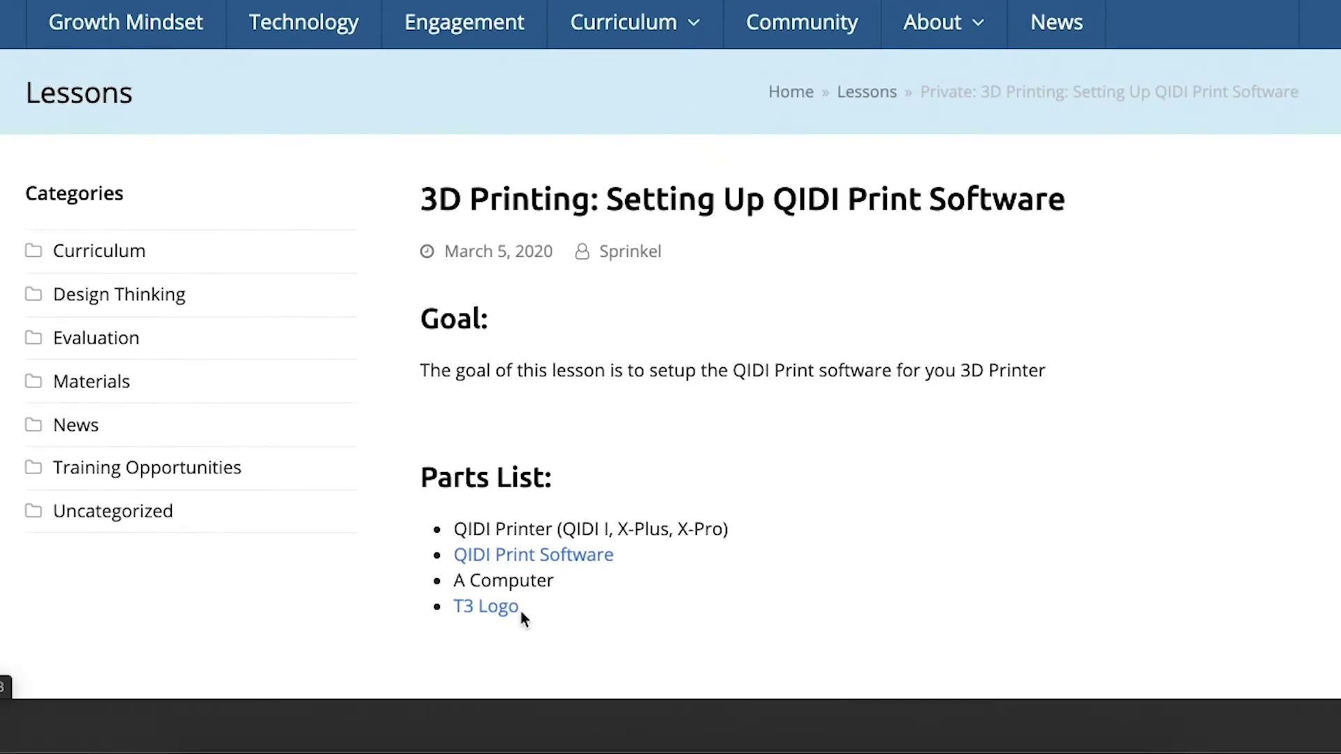
Step: Download all files of the T3 Logo - Printable model from Thingiverse as a zip
left_click(484, 608, "super")
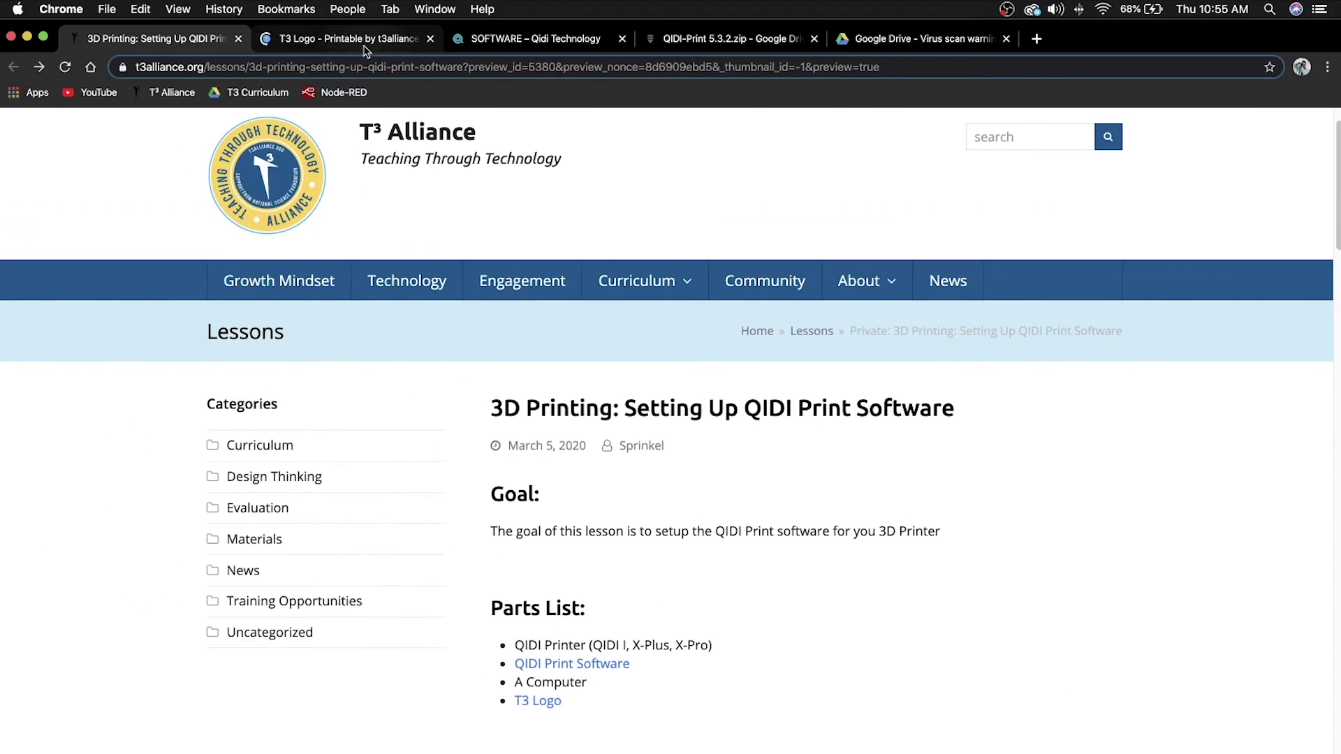
left_click(342, 40)
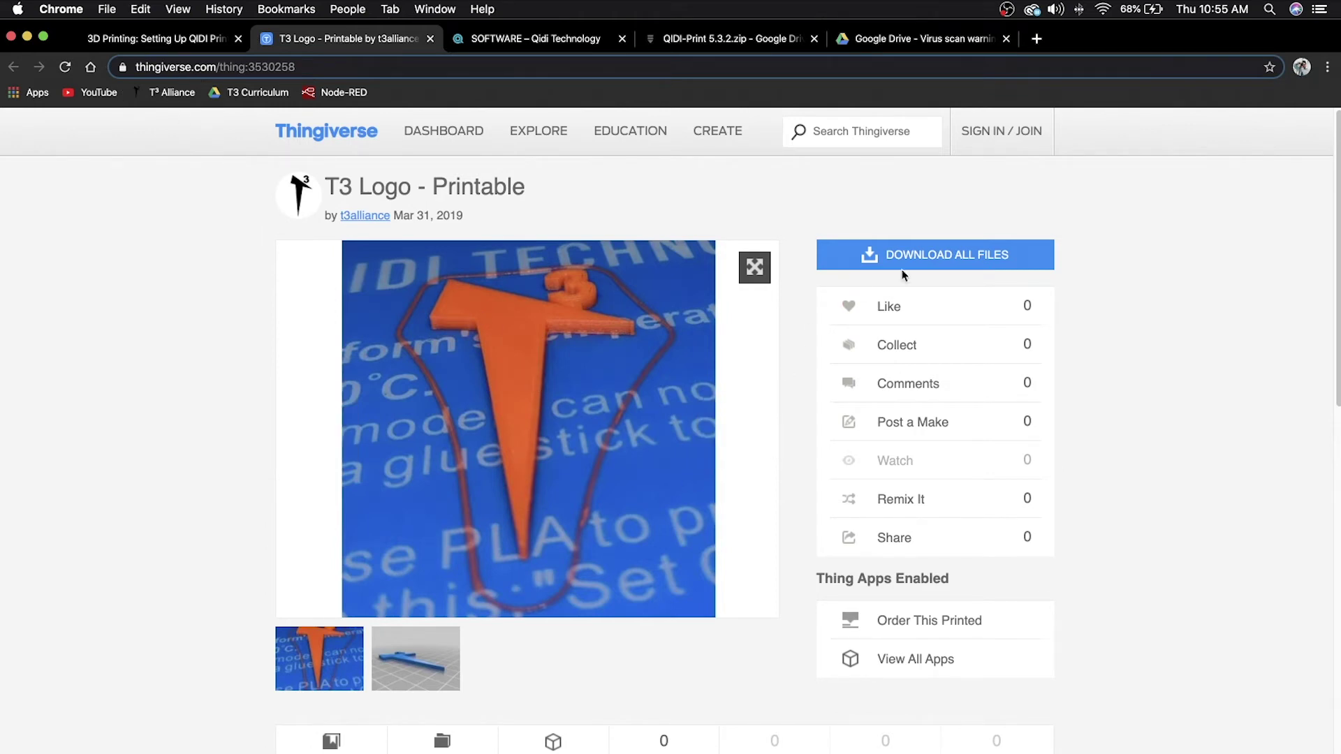
left_click(936, 261)
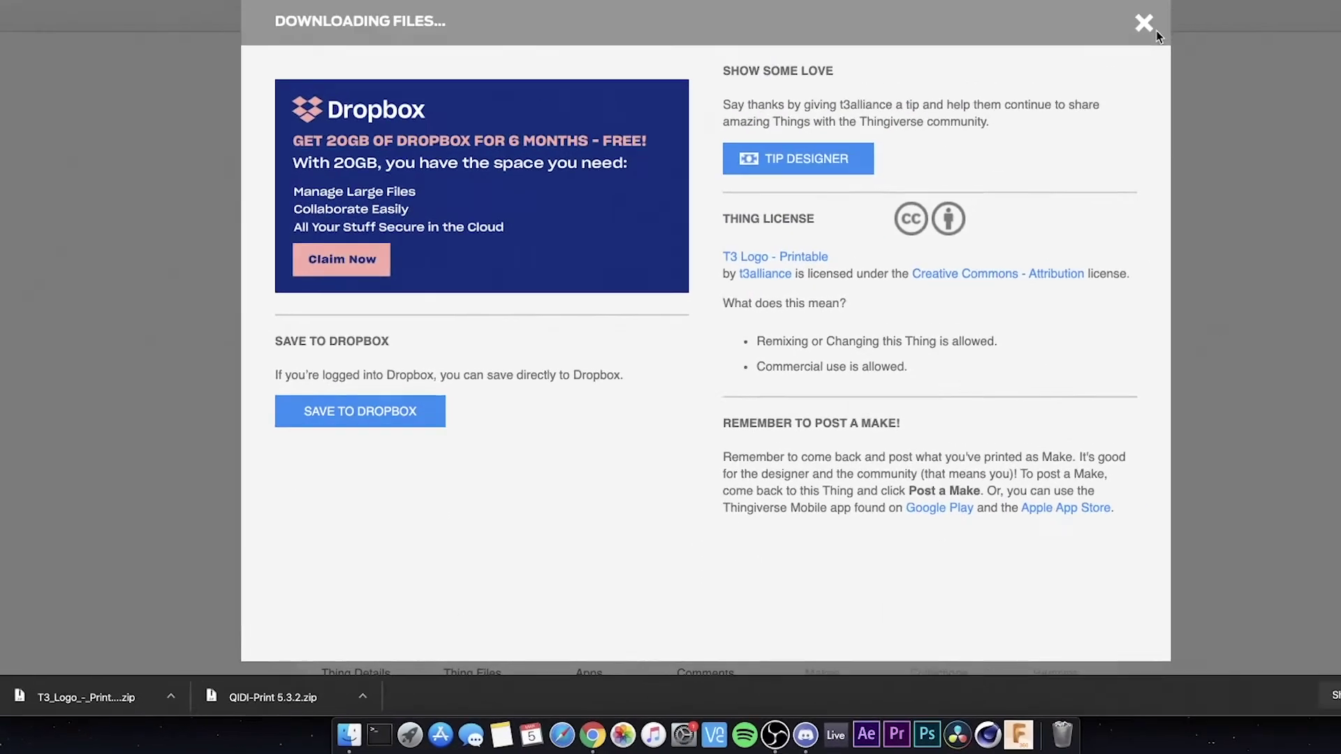
left_click(1144, 21)
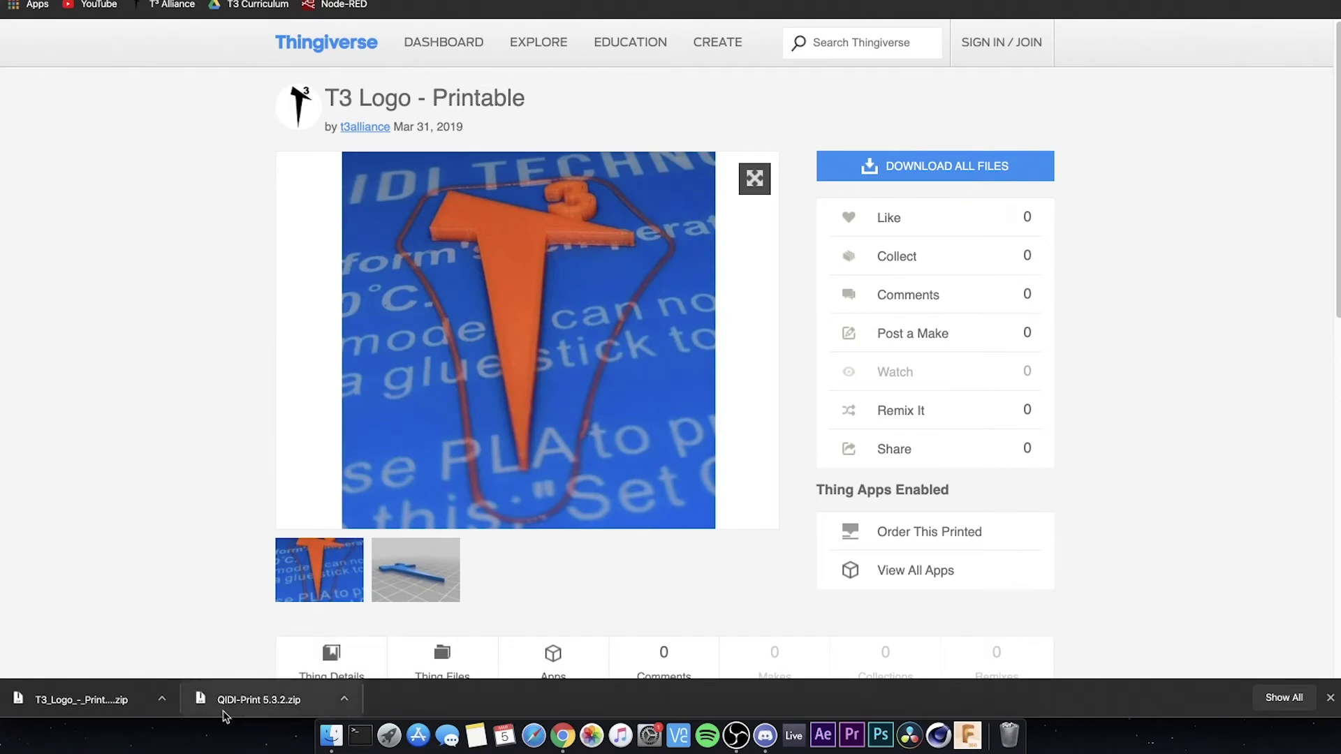
Step: Extract QIDI-Print 5.3.2.zip in the Finder Downloads folder
left_click(333, 744)
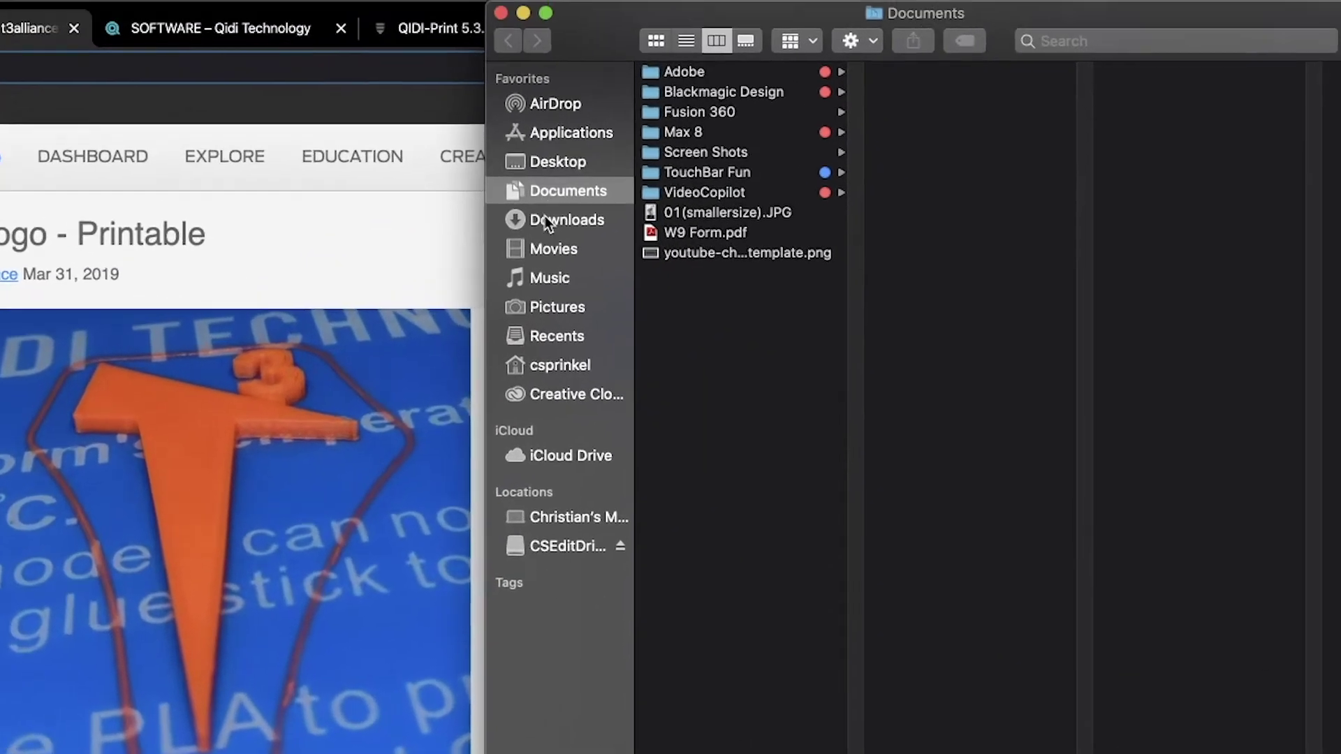
left_click(785, 87)
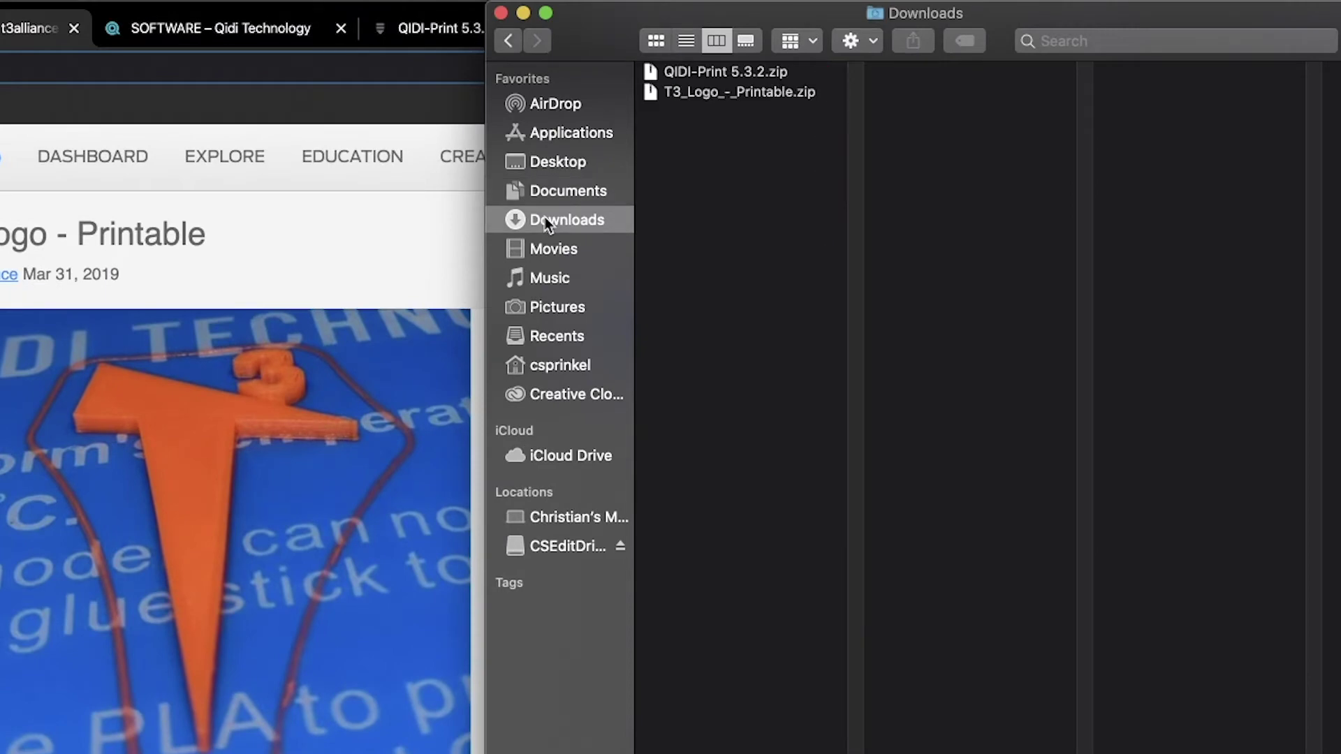
double_click(716, 74)
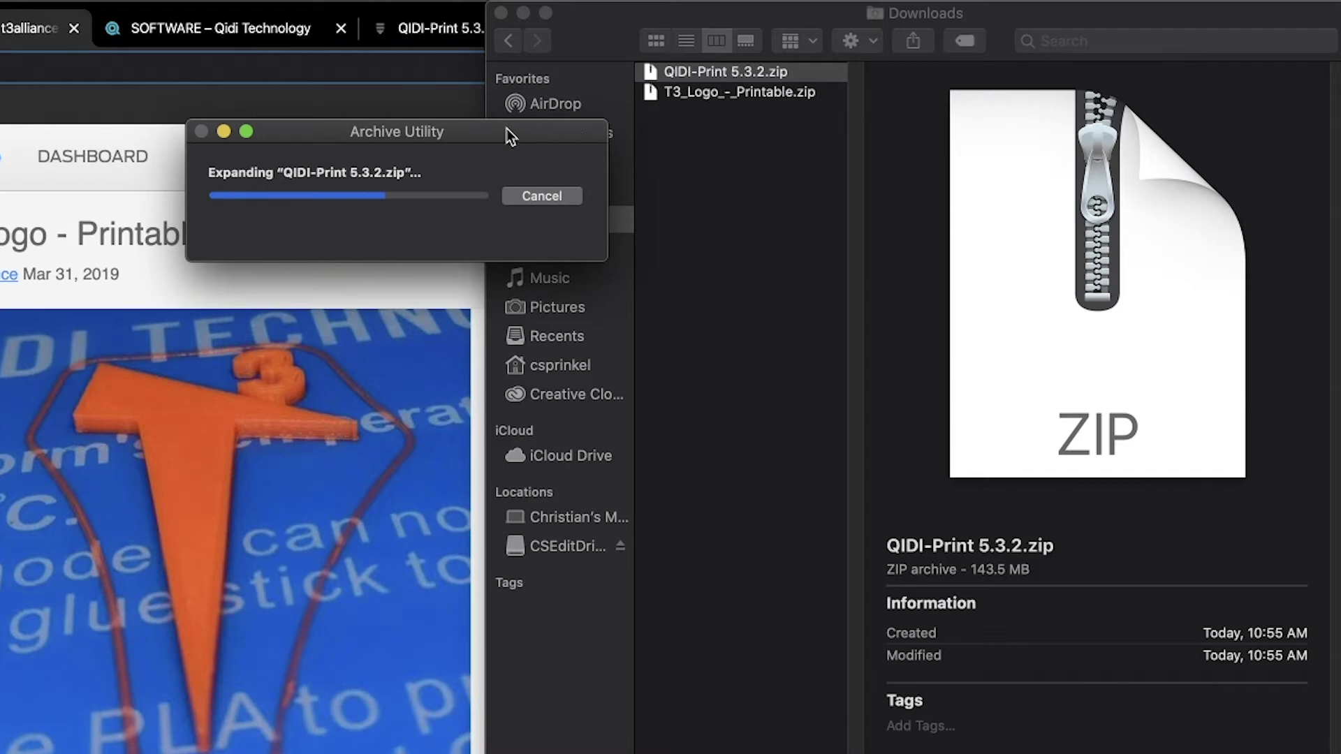
left_click_drag(510, 132, 389, 111)
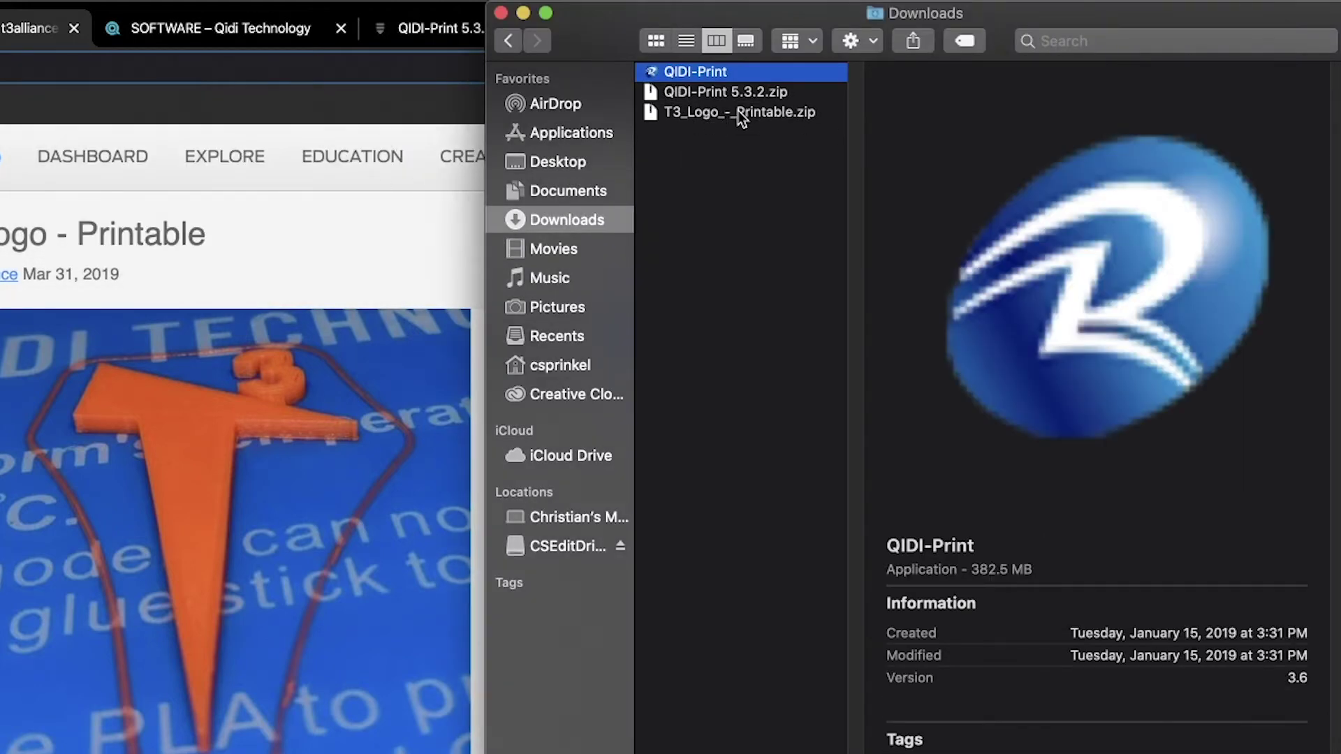
Step: Extract T3_Logo_-_Printable.zip and launch the unzipped QIDI-Print app
left_click(720, 114)
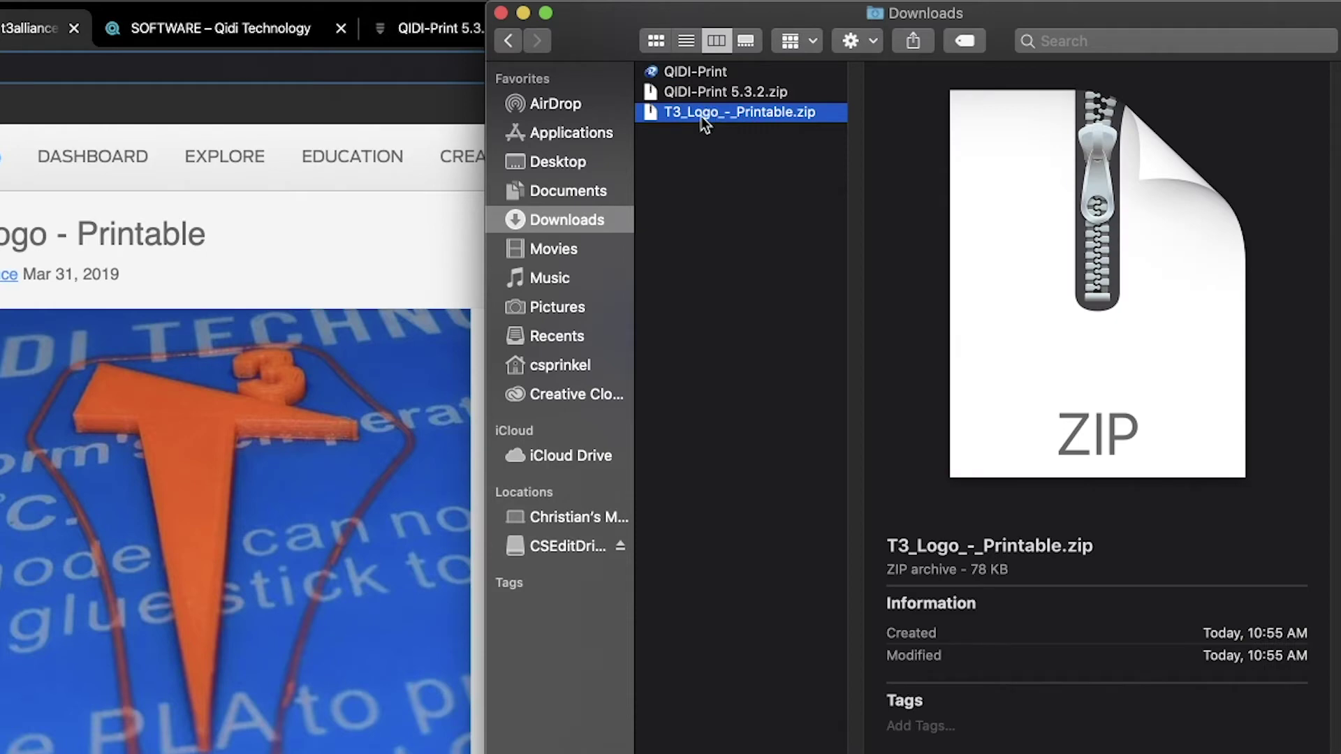
double_click(703, 116)
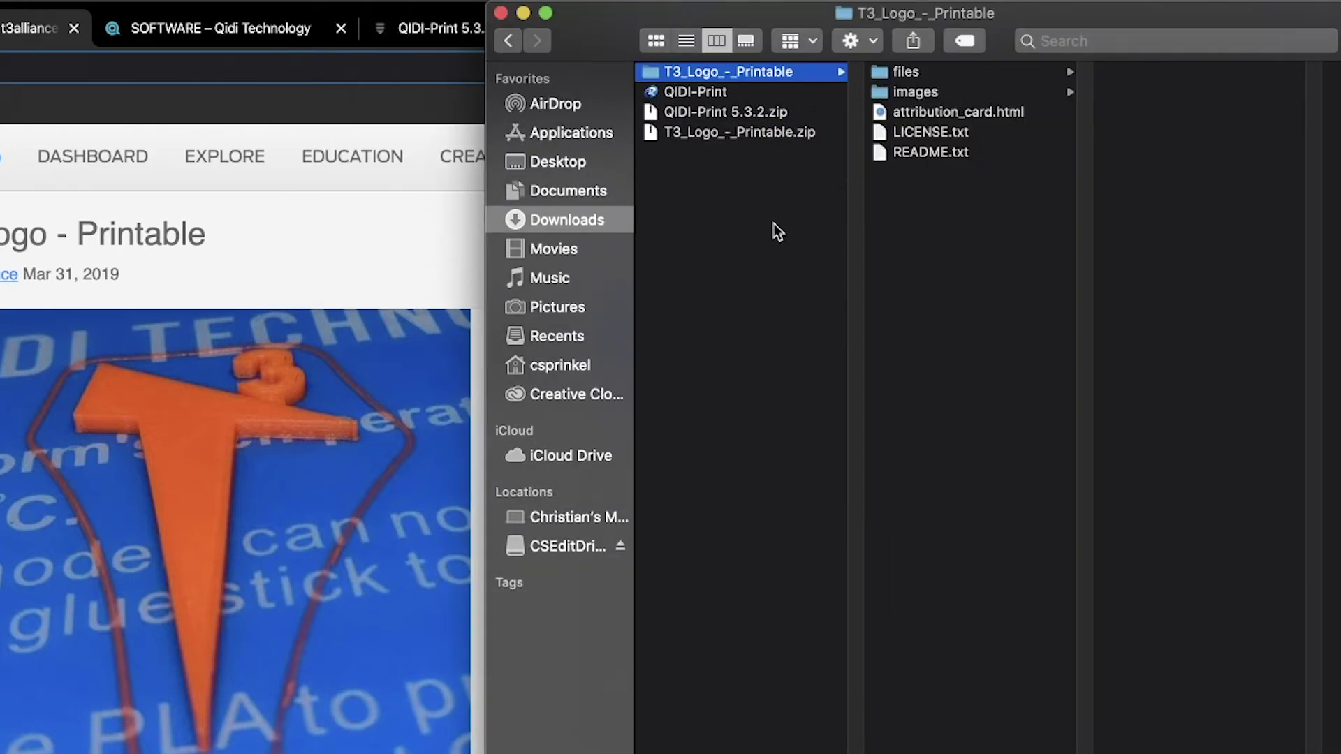
left_click(688, 96)
double_click(688, 96)
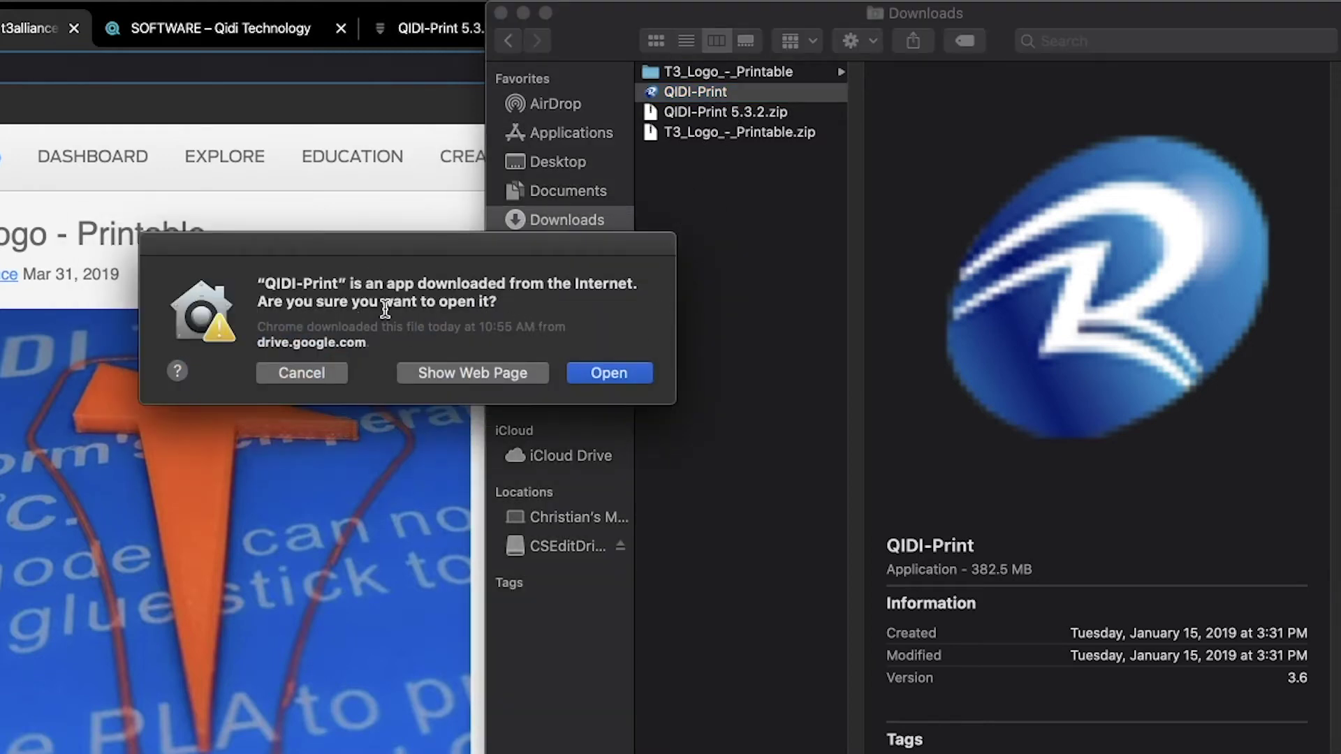
Step: Allow the downloaded app to open, confirm QIDI as the printer model, and dismiss the 5.3.2 changelog
left_click(605, 371)
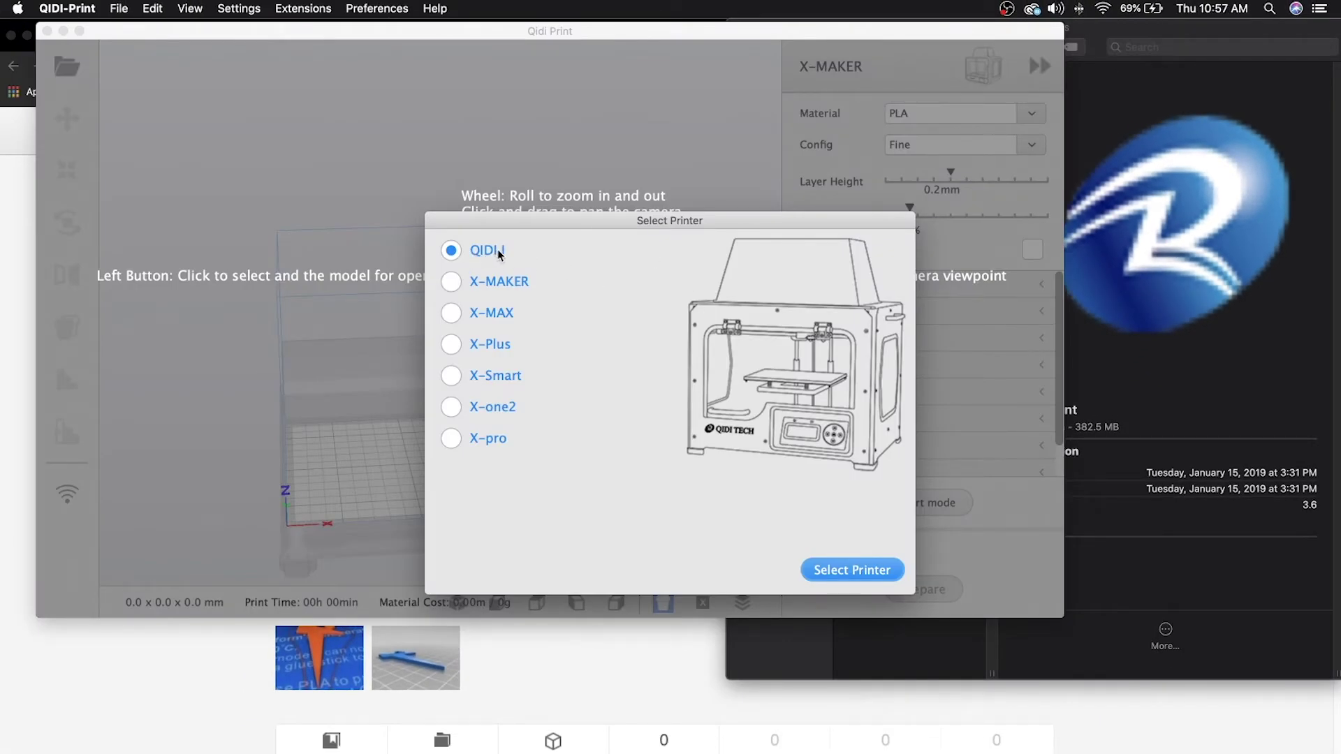
left_click(881, 571)
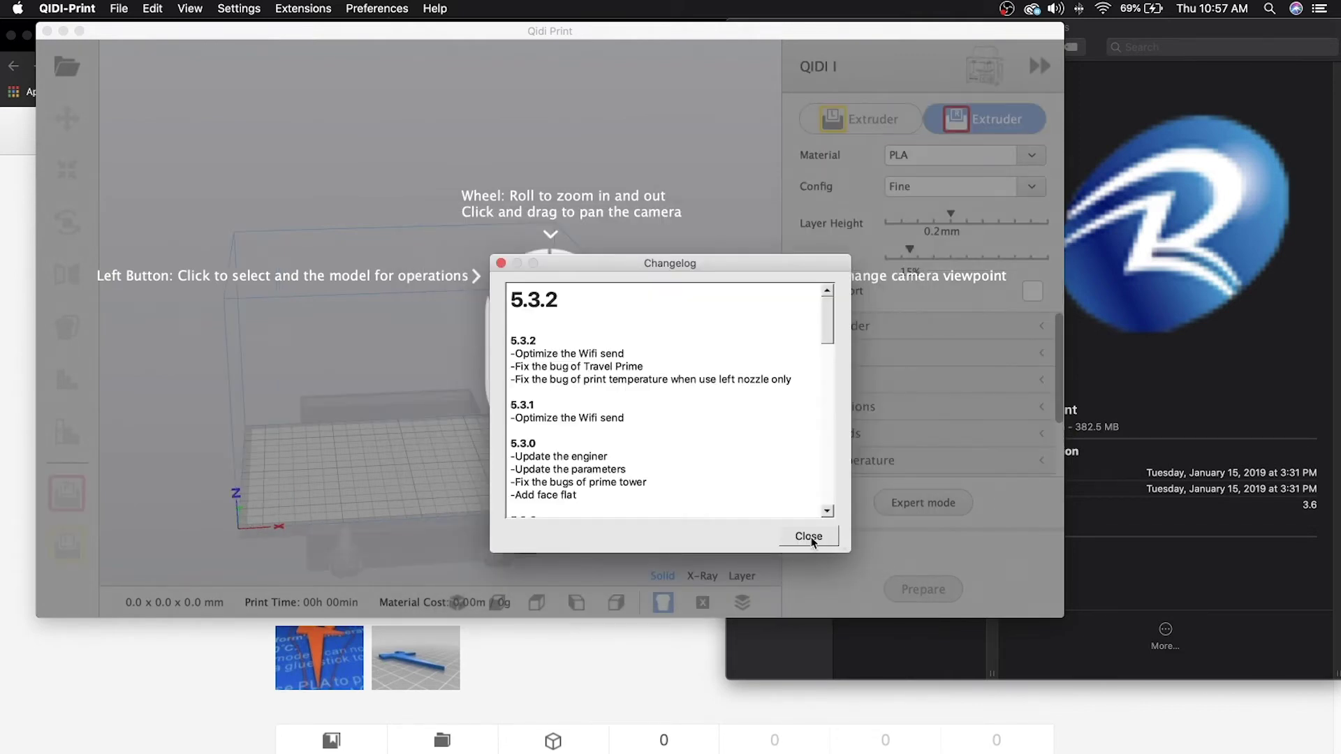
left_click(808, 536)
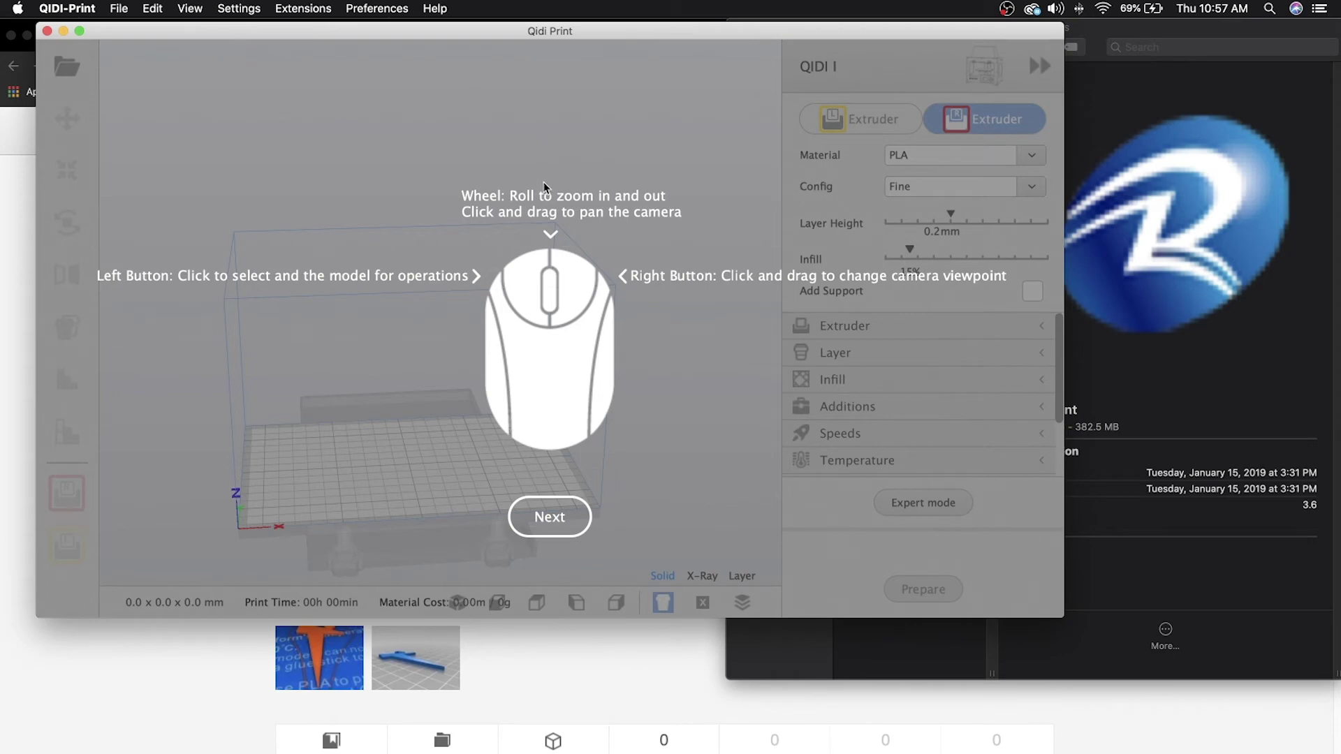
Step: Enlarge the QIDI Print window to full screen and finish the intro tutorial
left_click_drag(641, 31, 600, 27)
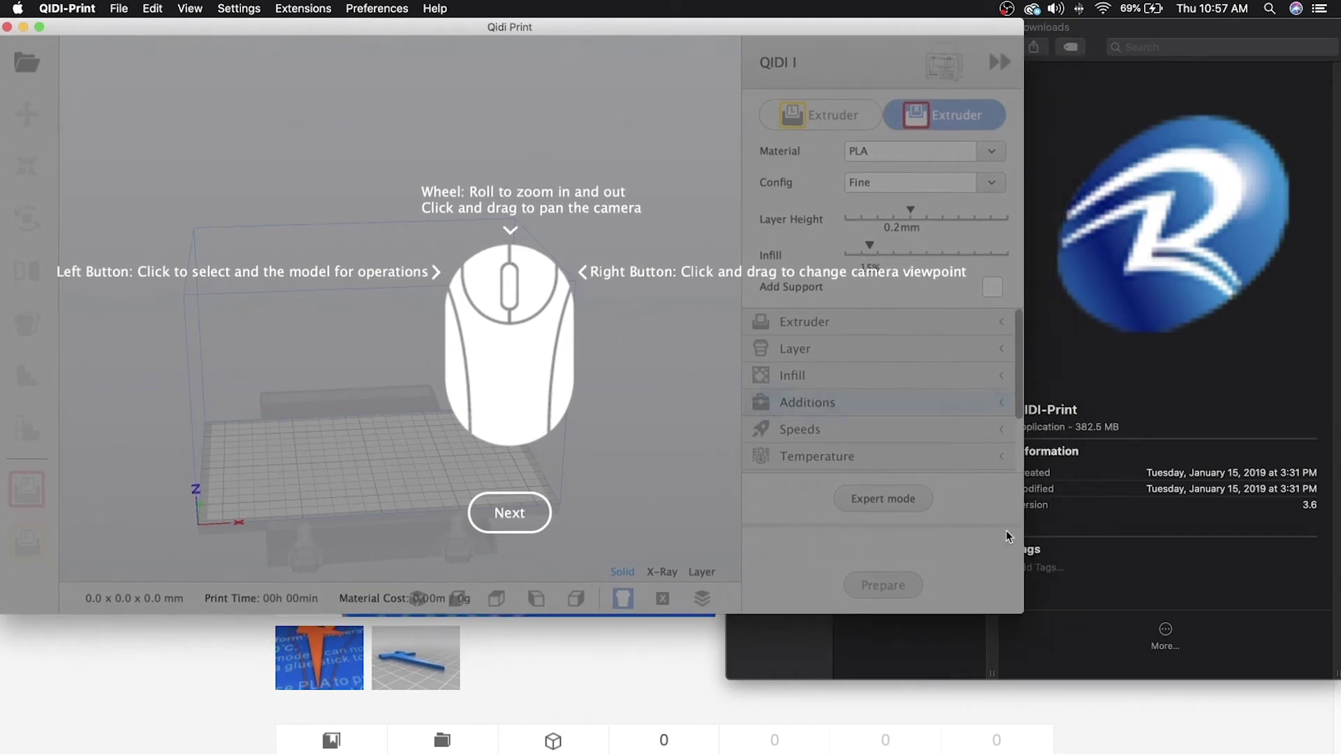
left_click_drag(1019, 617, 1340, 753)
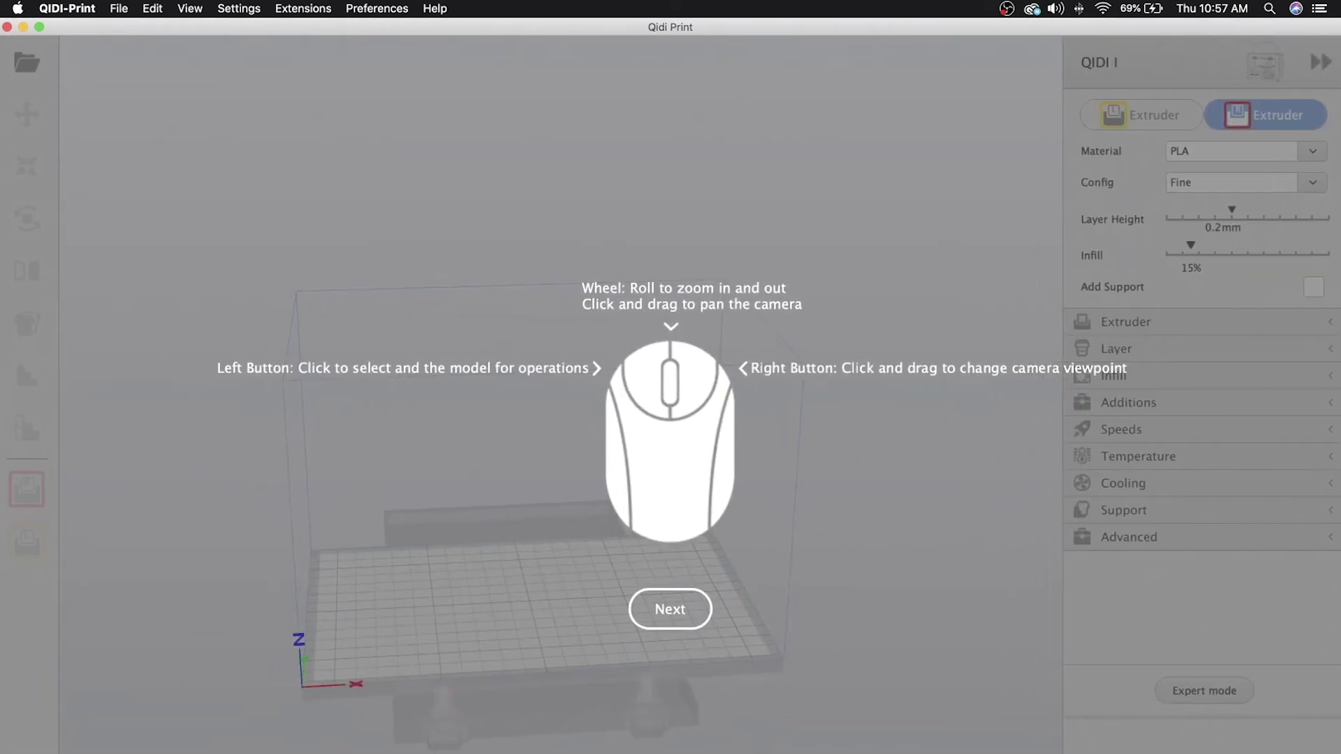
left_click(690, 608)
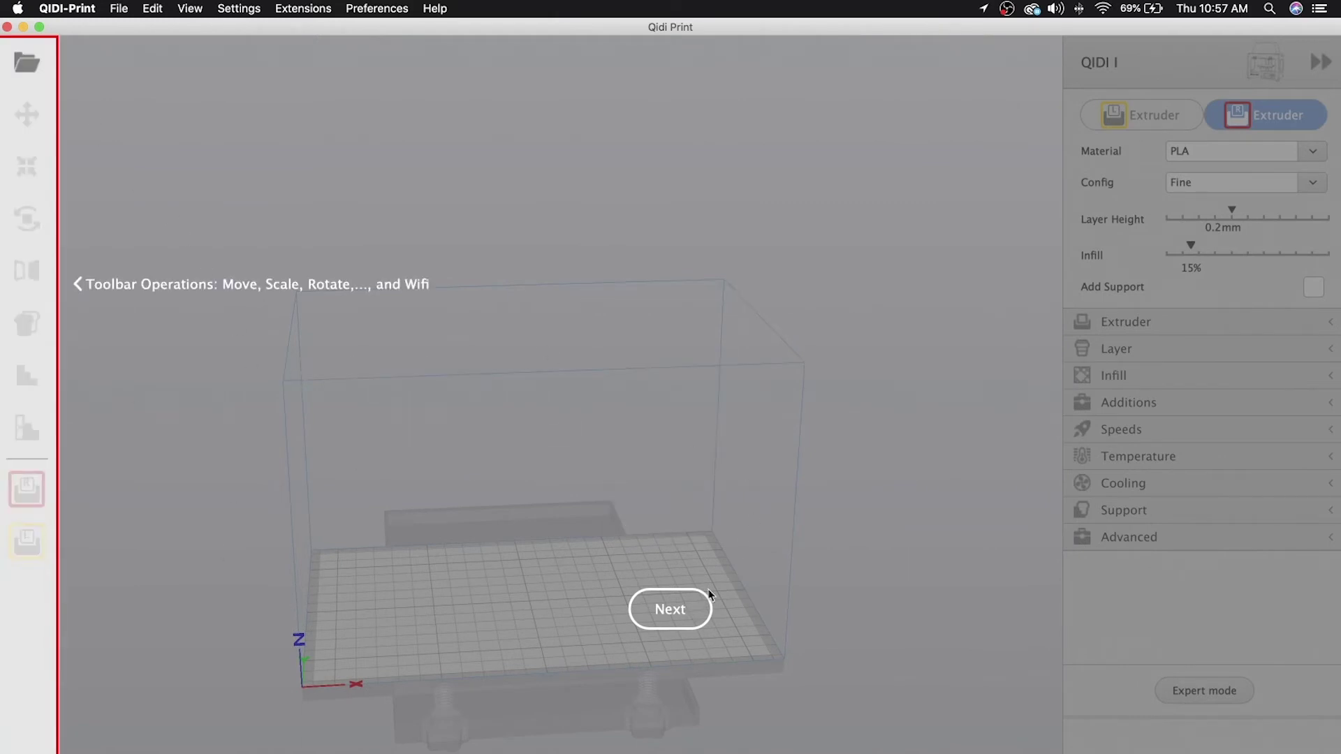
left_click(671, 610)
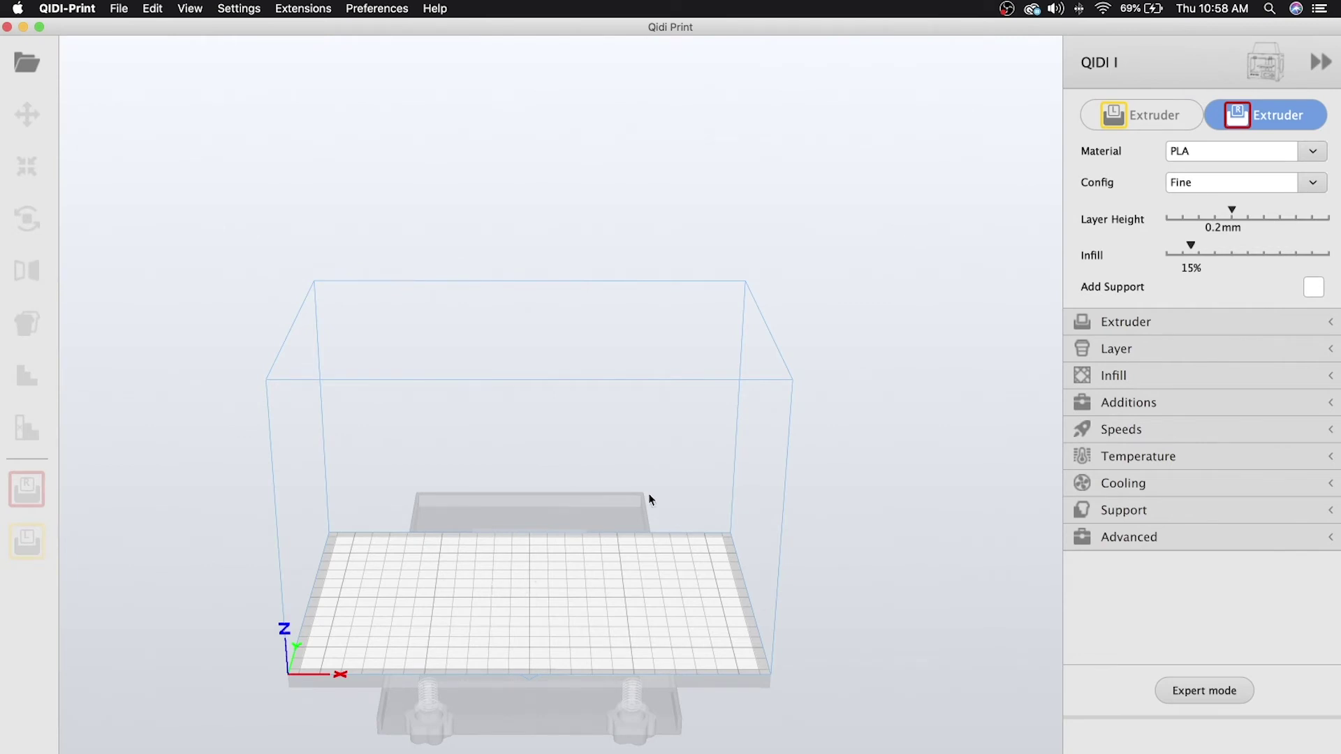
Step: Change Printing Temperature in the Temperature section from 200 to 230 °C
left_click(1145, 466)
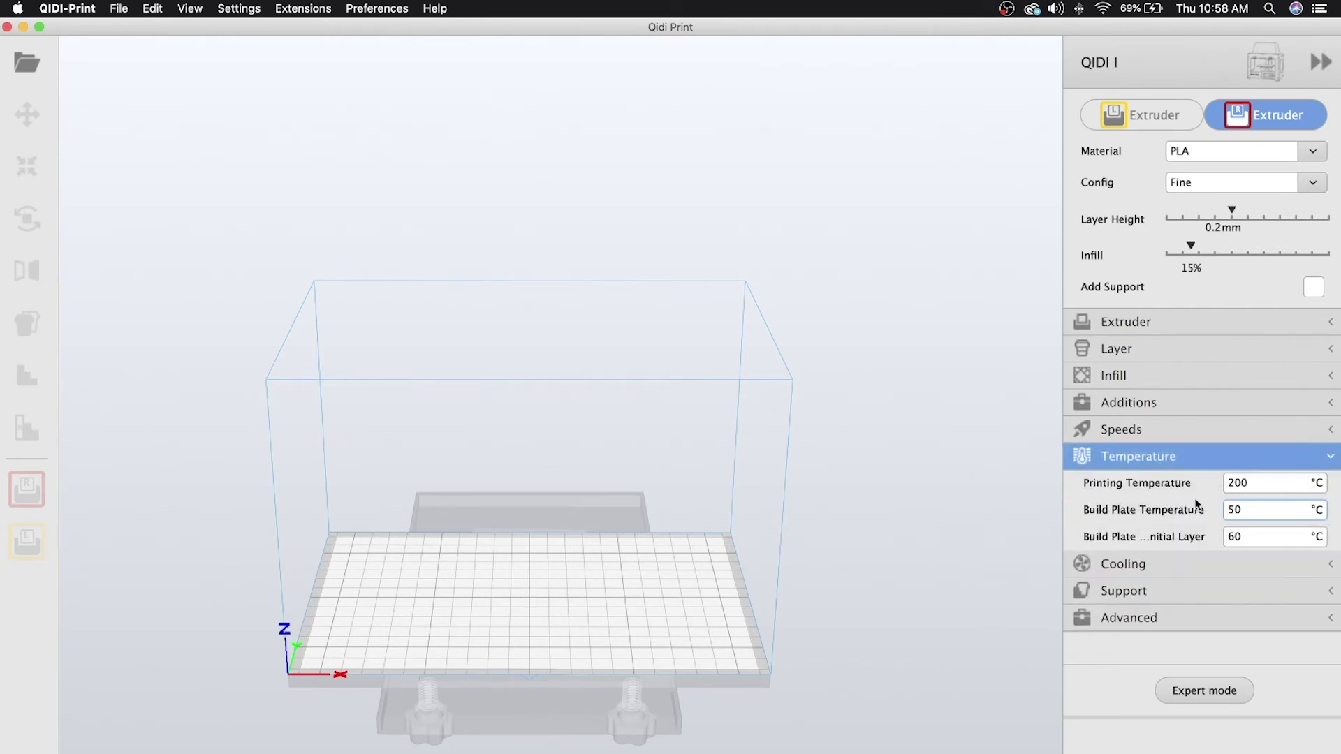
key("BackSpace")
type("3")
Step: Locate T3Logo.stl in Finder under Downloads > T3_Logo_-_Printable > files
left_click(311, 744)
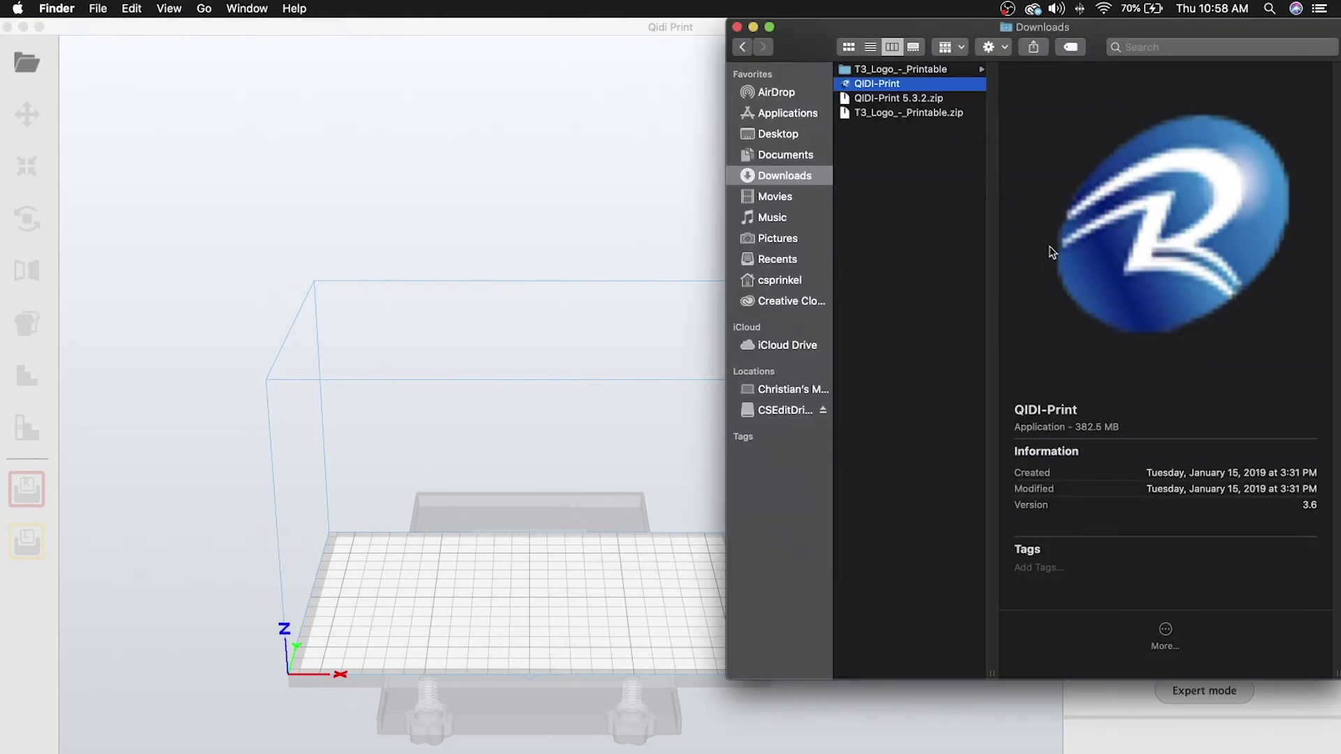
left_click(885, 68)
left_click(1037, 70)
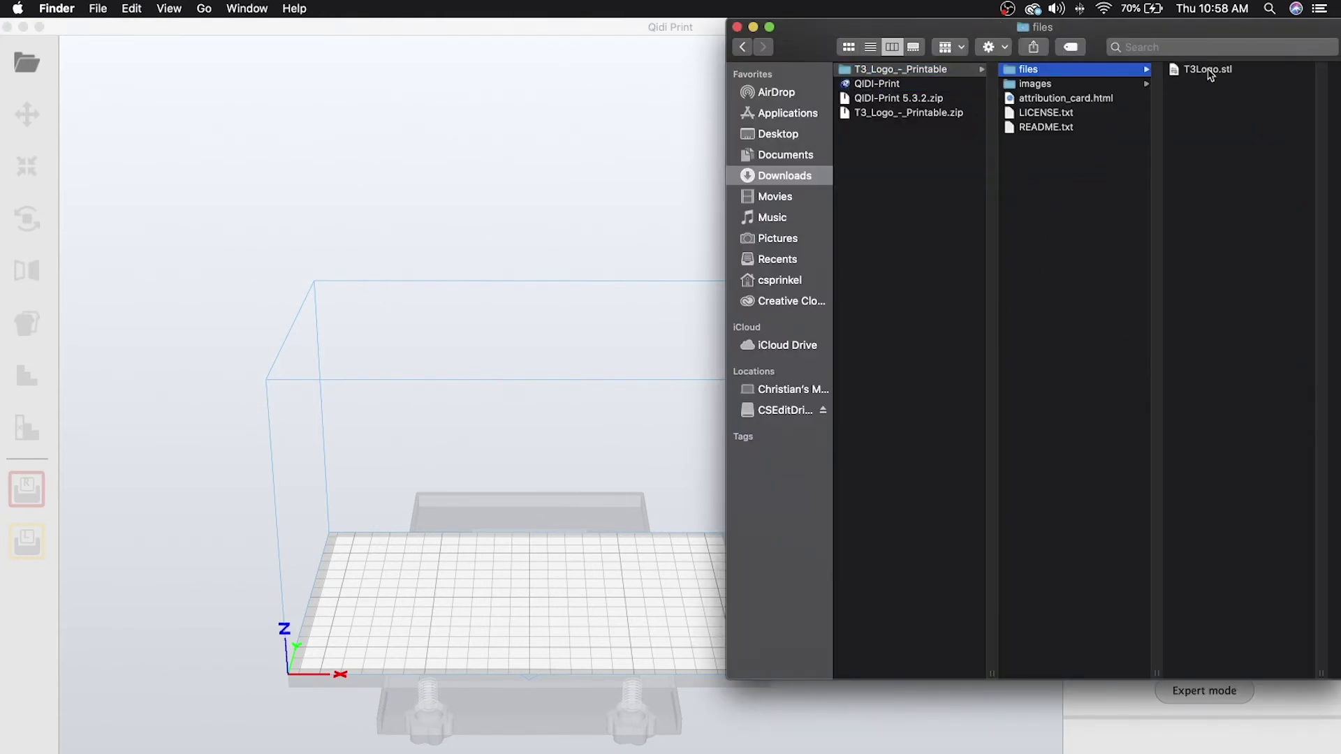
left_click(248, 83)
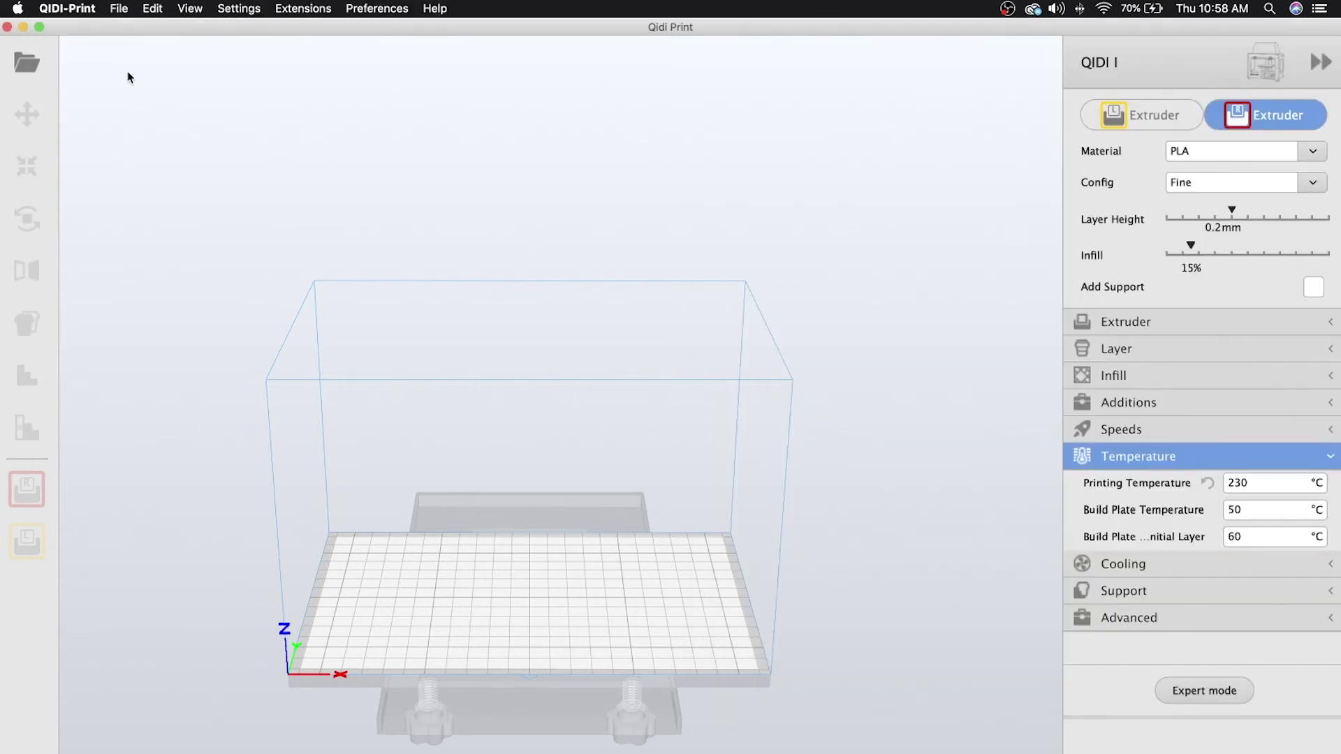
Step: Open T3Logo.stl from Downloads > T3_Logo_-_Printable > files onto the build plate
left_click(32, 70)
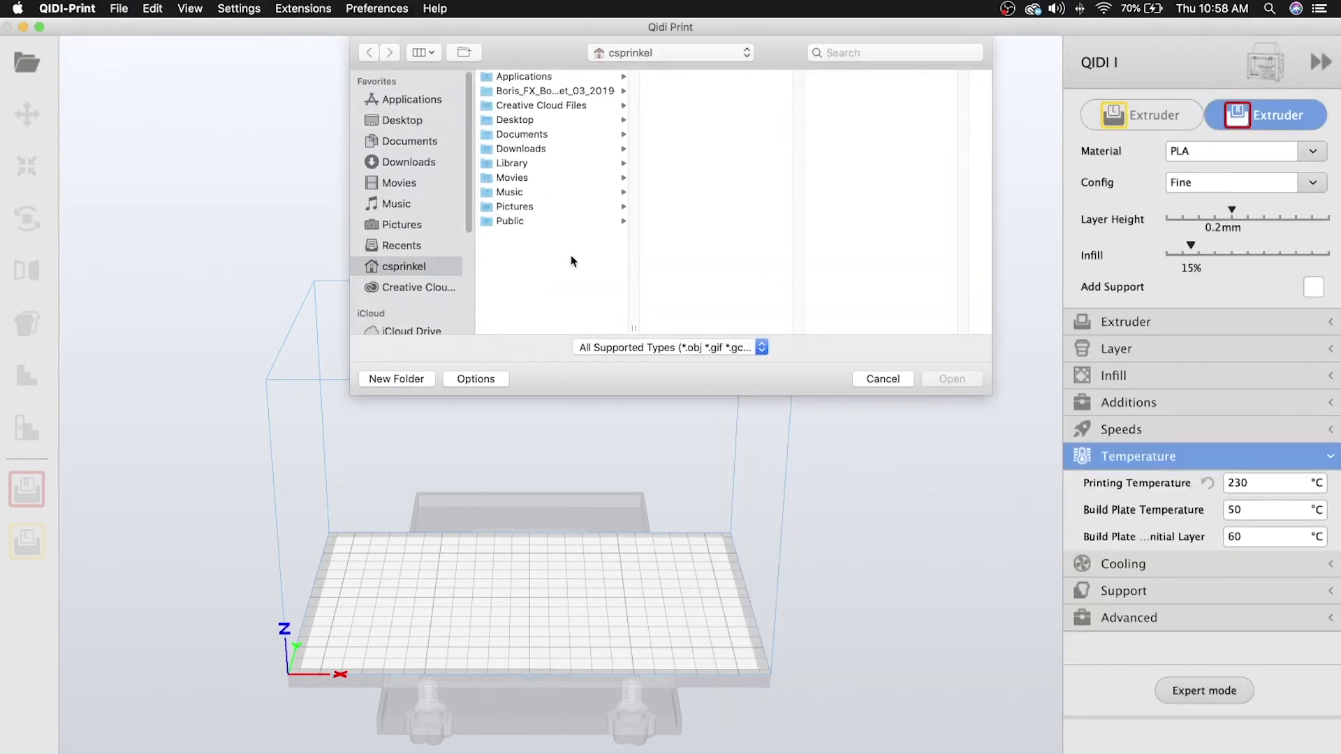
left_click(410, 163)
left_click(529, 107)
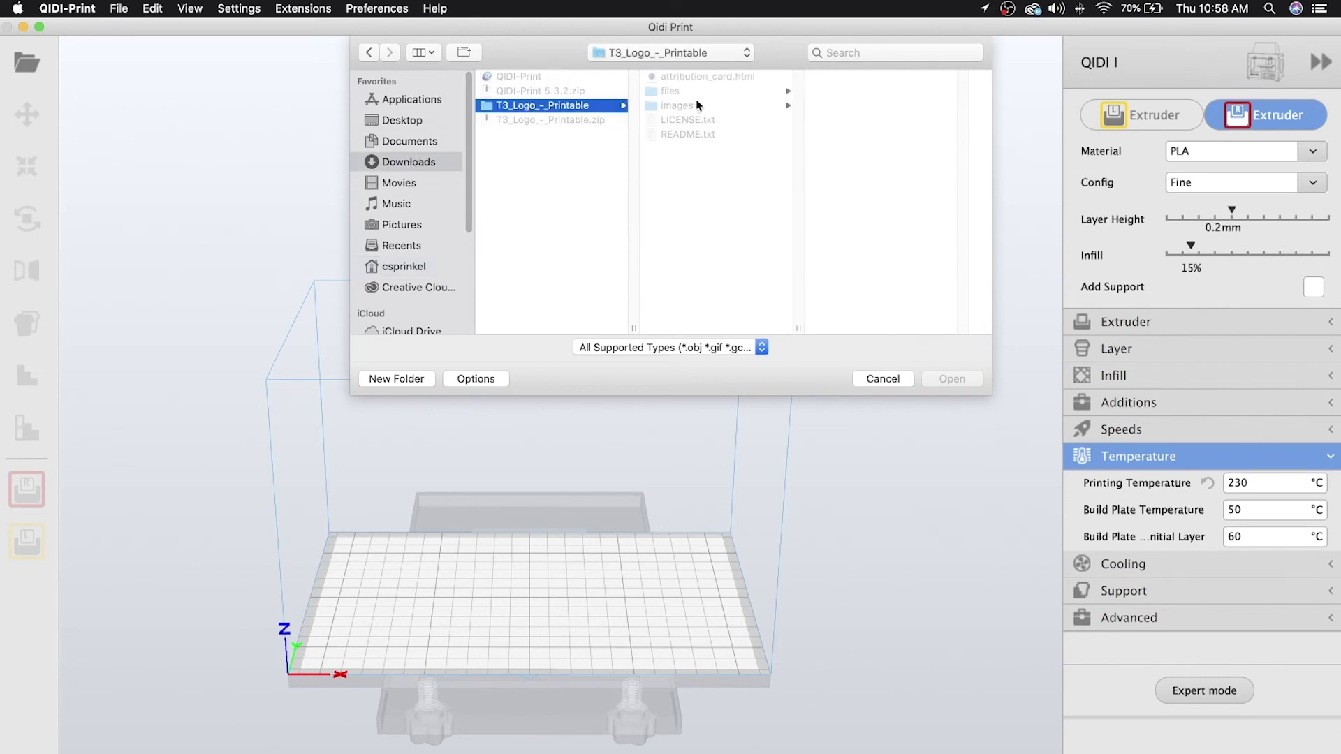
left_click(673, 93)
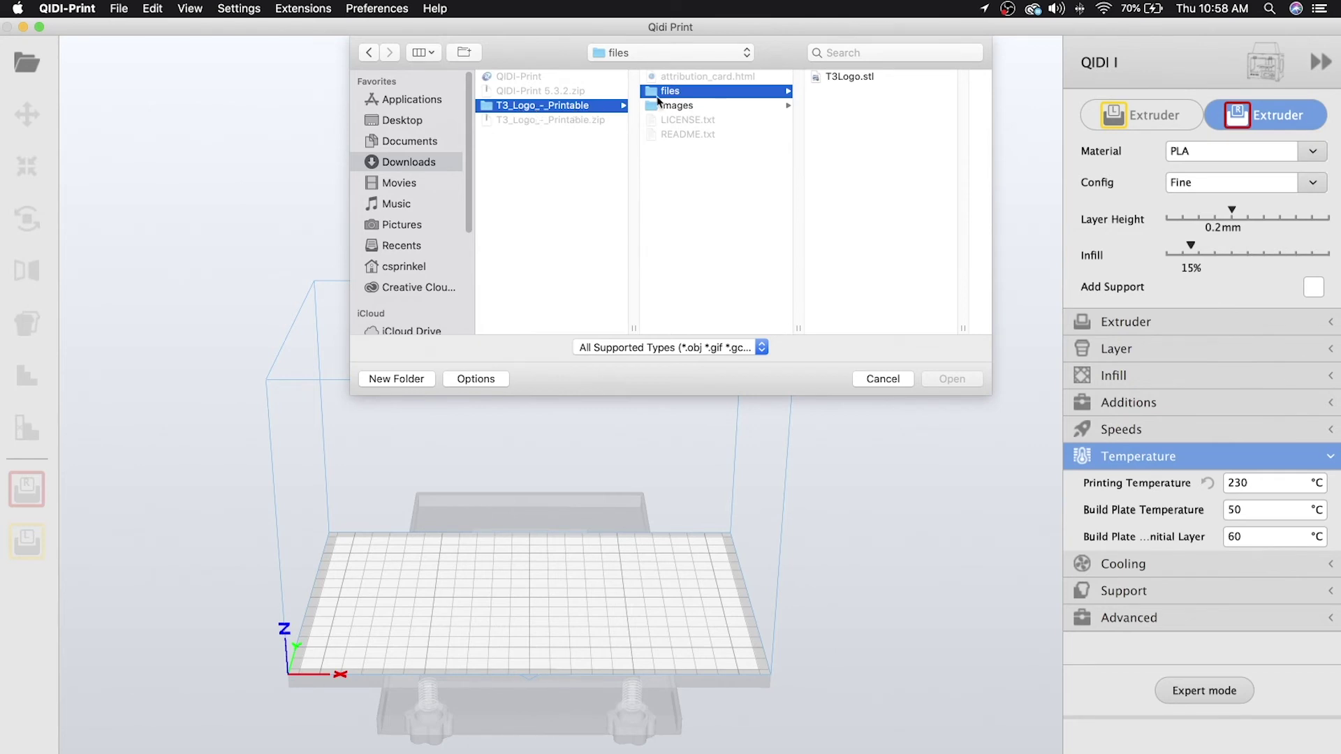
left_click(835, 78)
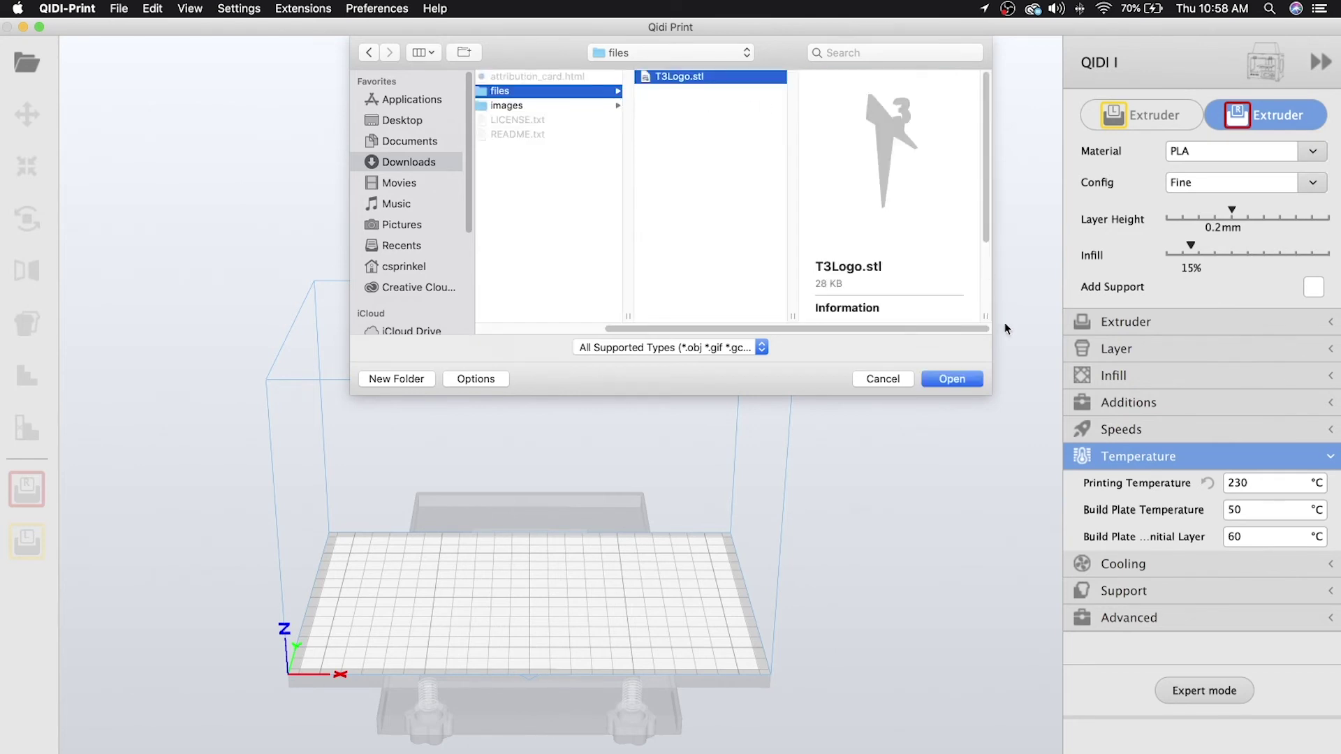
left_click(957, 383)
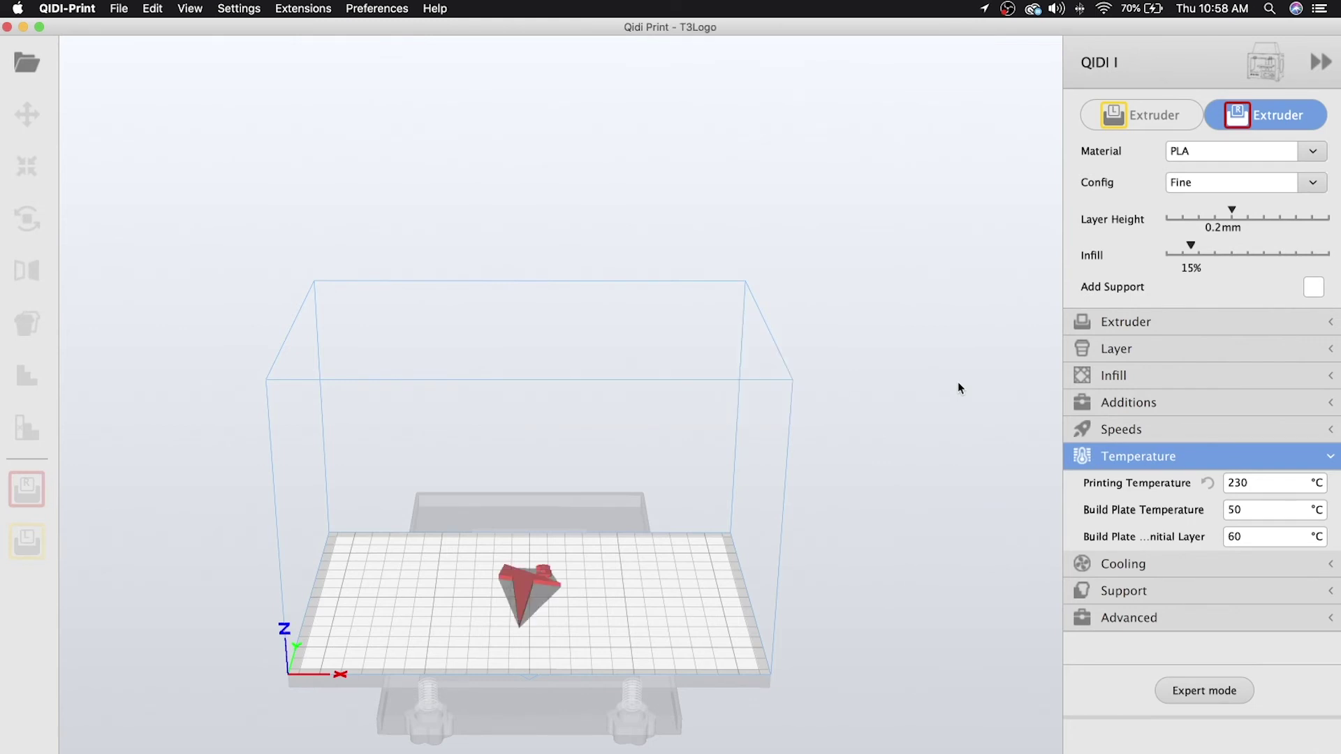
Step: Slice T3Logo, then bring up Save to File for T3Logo.x3g and dismiss it without saving
right_click_drag(631, 563, 632, 635)
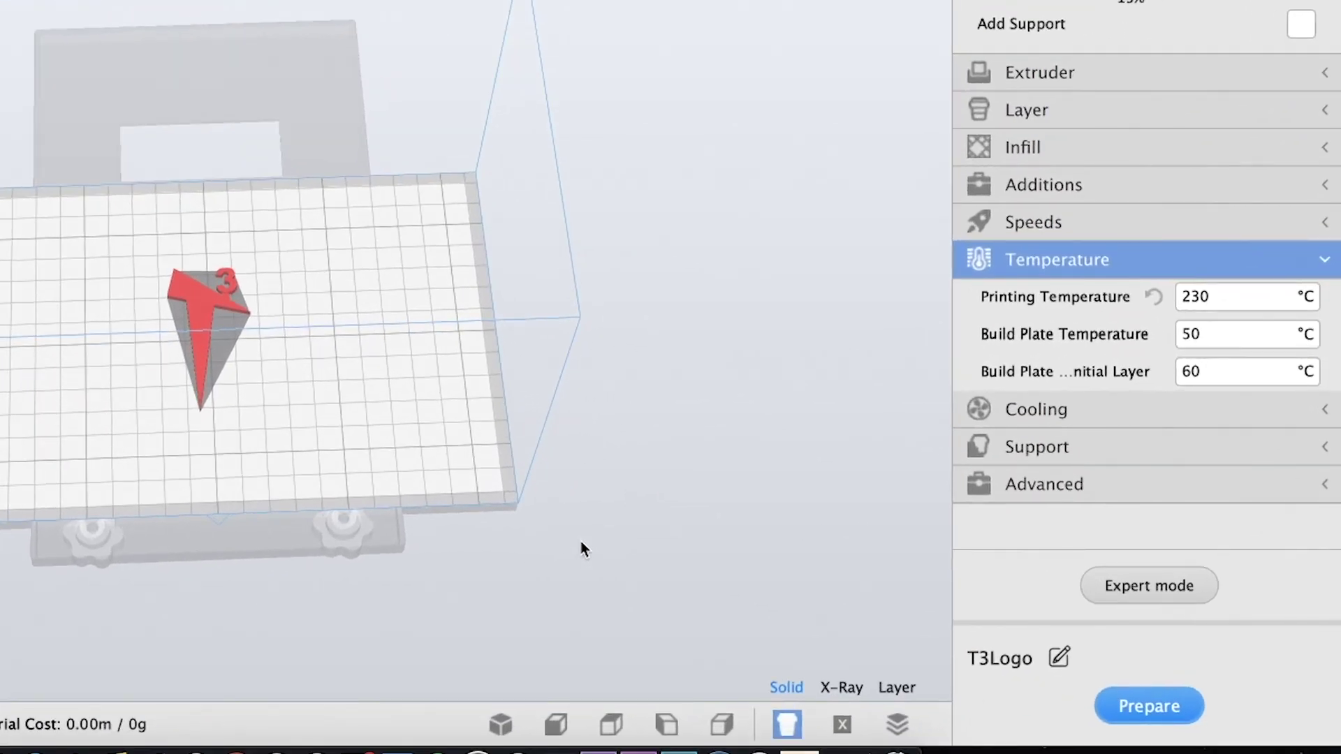
left_click(1145, 711)
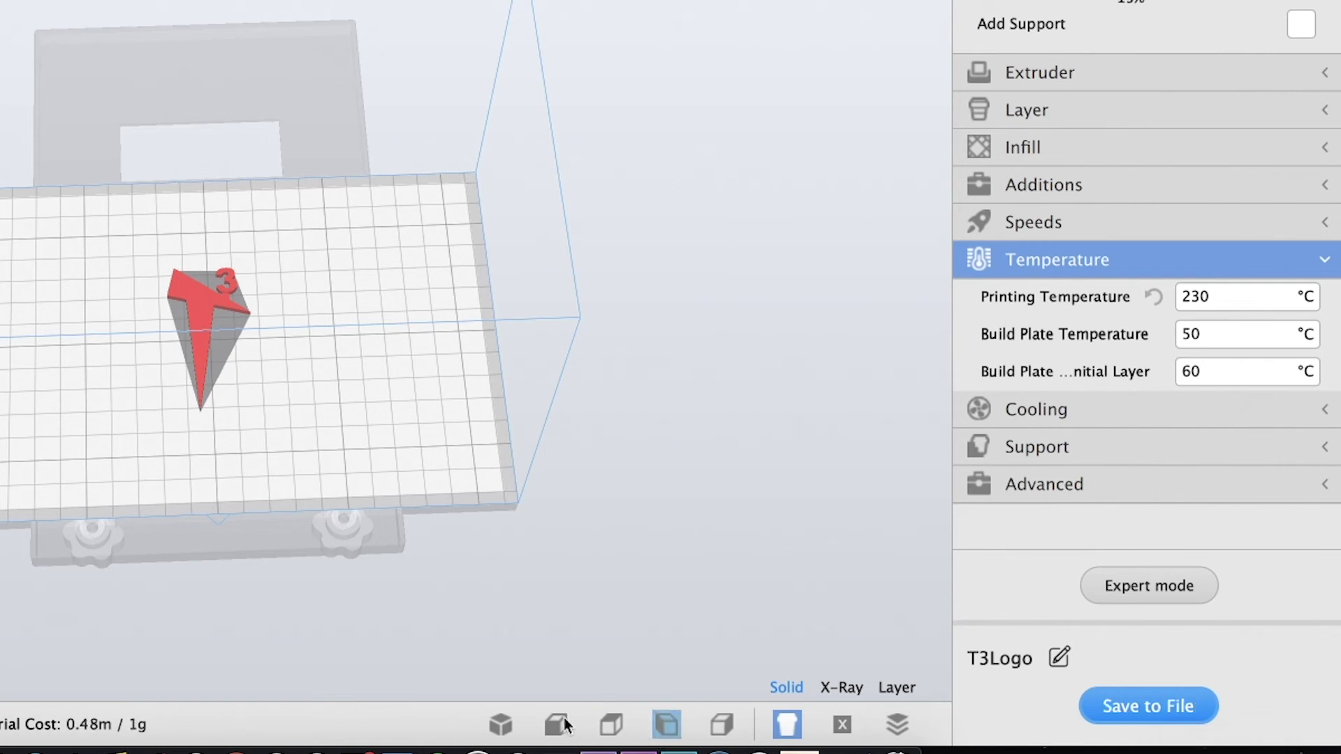
left_click(1176, 709)
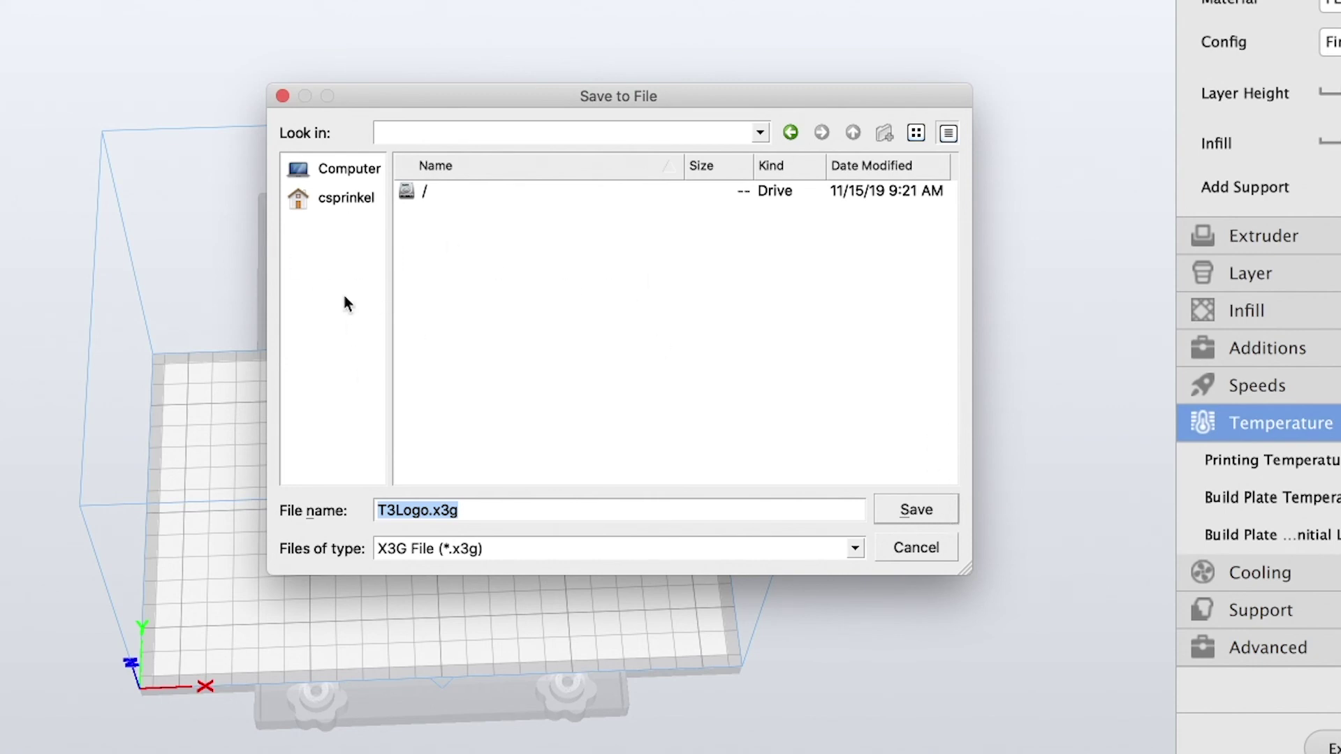
key("Return")
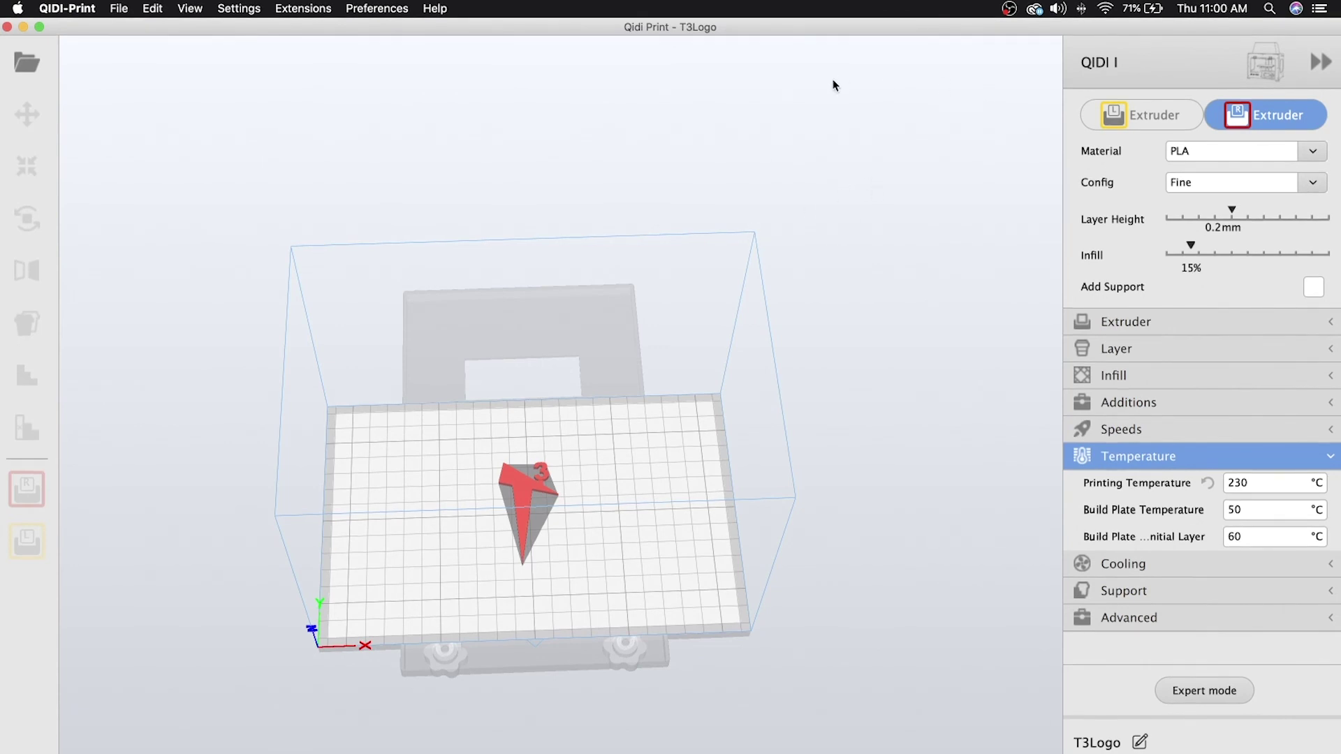
Step: Switch the printer model to X-pro
left_click(1120, 64)
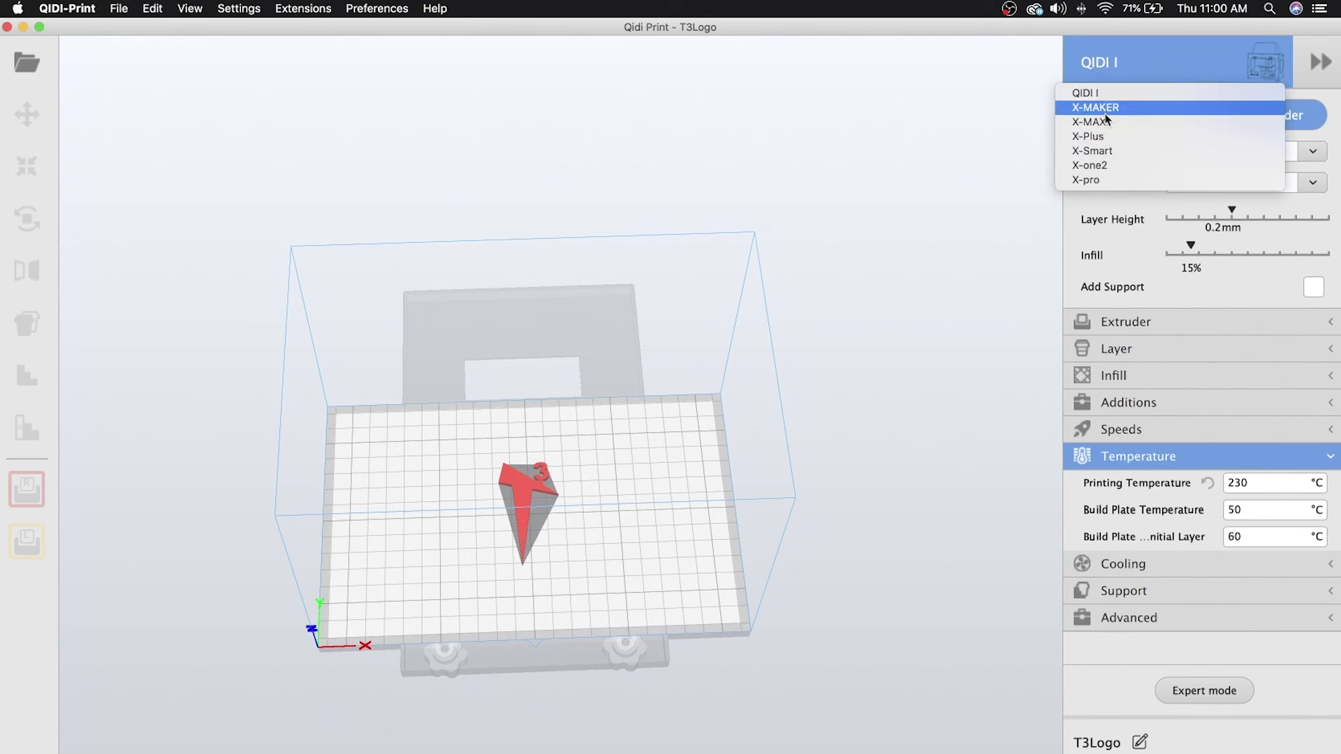
left_click(1086, 179)
right_click(702, 380)
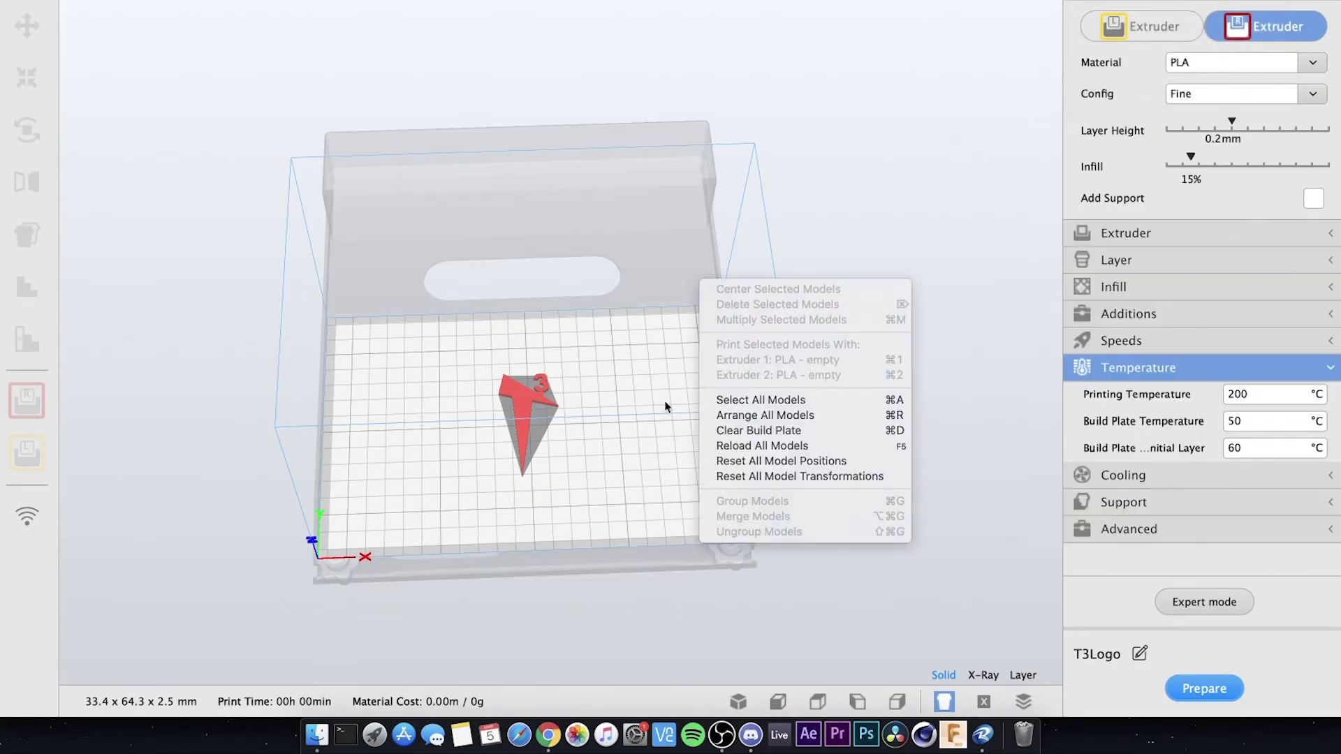
left_click(646, 433)
Step: Re-slice T3Logo for the X-pro and bring up saving it as T3Logo.gcode
right_click_drag(645, 350, 599, 340)
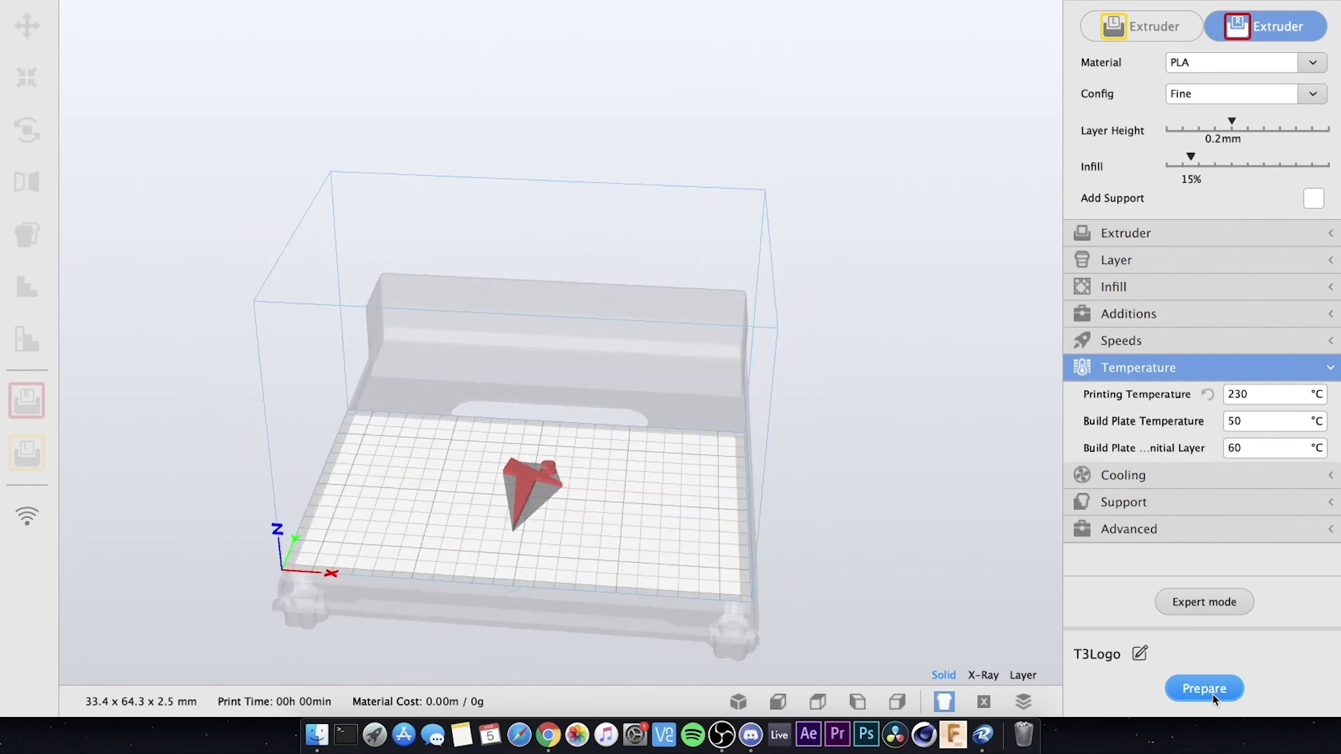
left_click(1204, 689)
left_click(1183, 690)
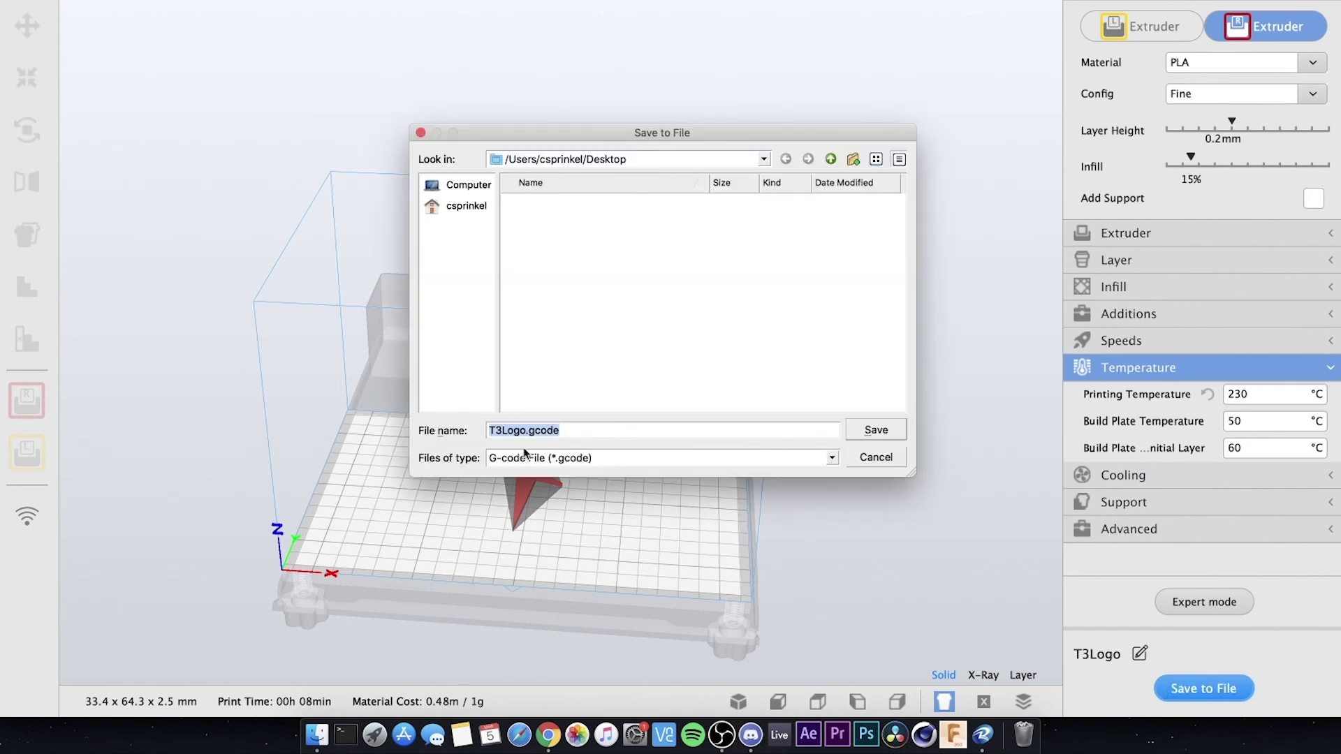